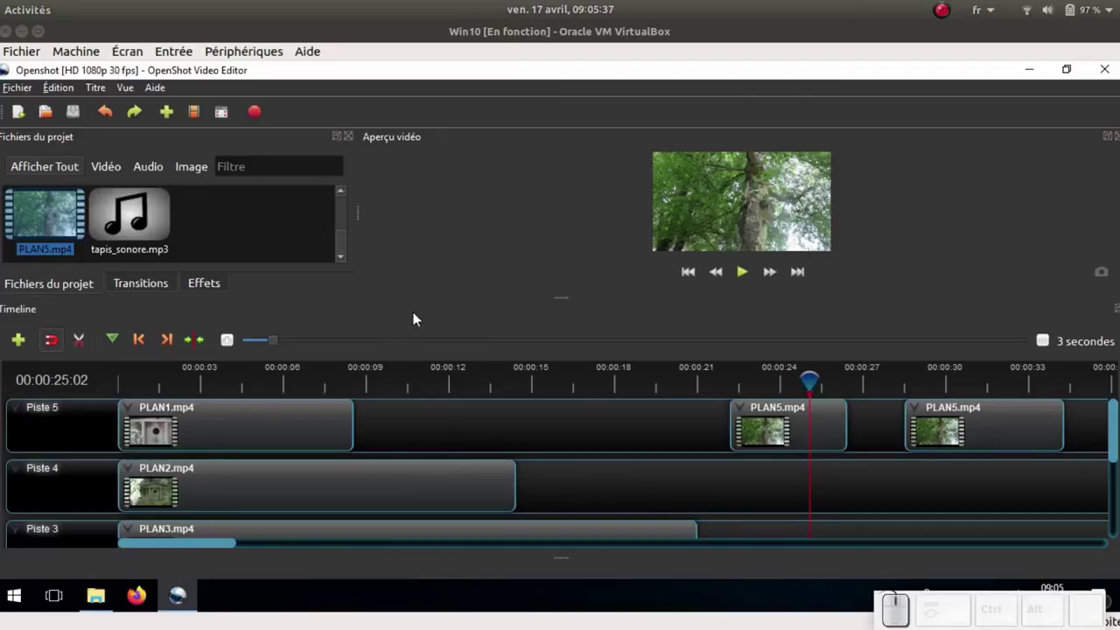
# Move the playhead to the start of the timeline and apply the layout "Échelle 1/4 - En haut à gauche" to PLAN1.mp4
pyautogui.click(167, 374)
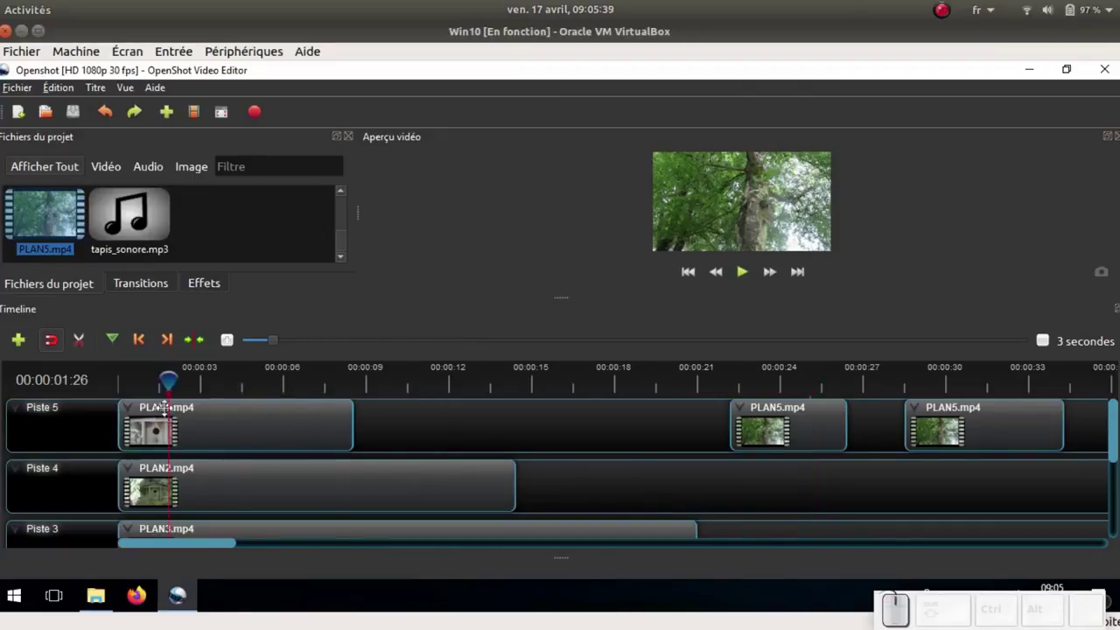
pyautogui.scroll(-1, 219, 409)
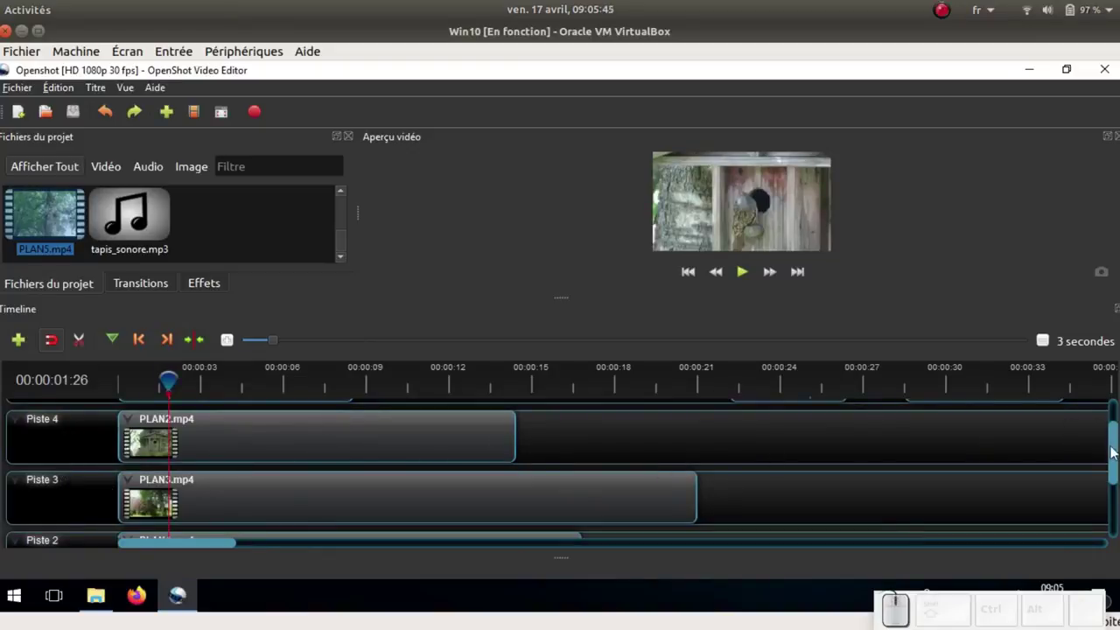
pyautogui.scroll(1, 1113, 451)
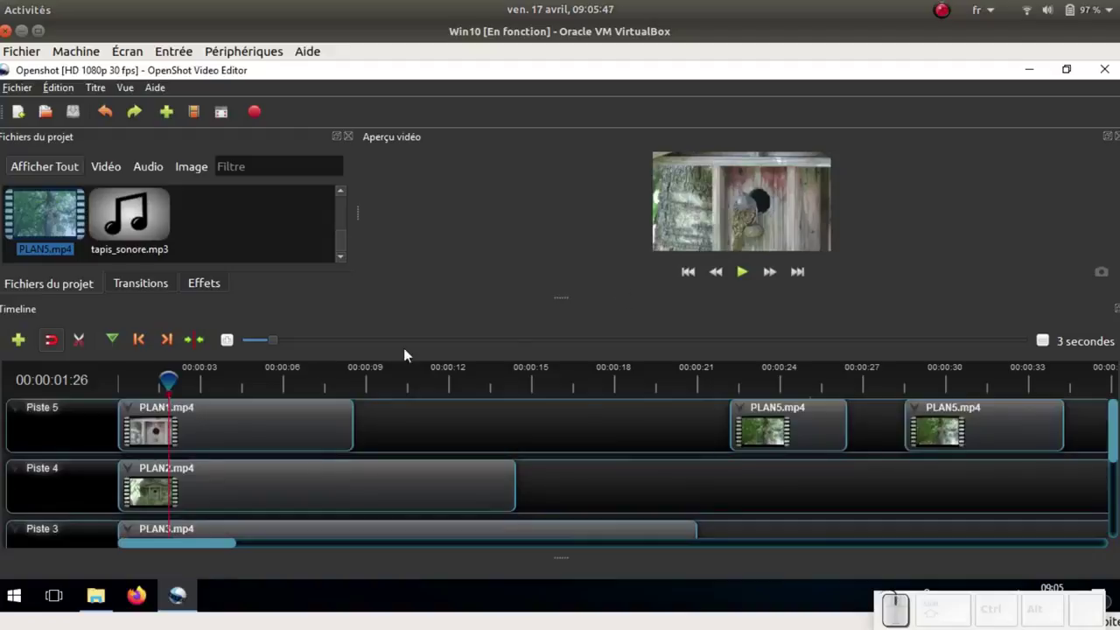
pyautogui.moveTo(164, 382); pyautogui.dragTo(117, 379)
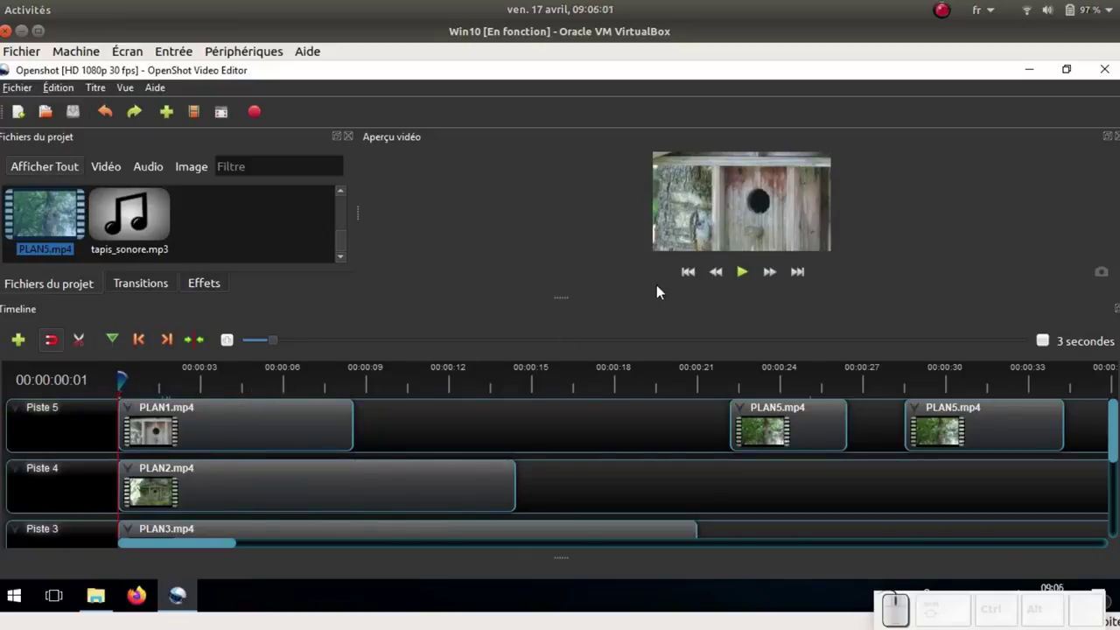
pyautogui.click(316, 419)
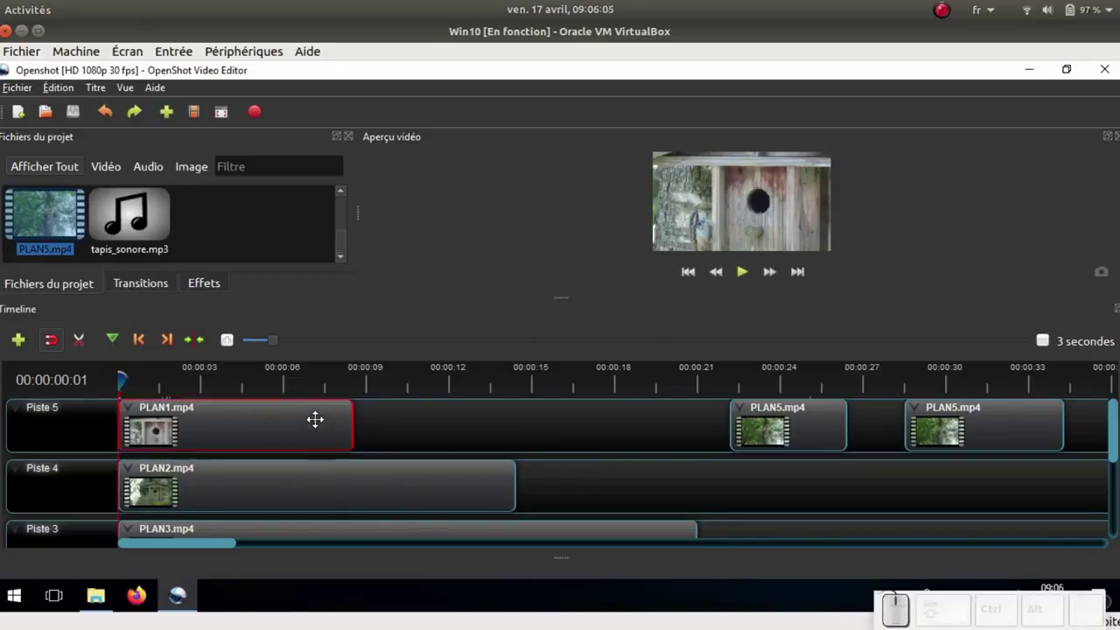
pyautogui.rightClick(315, 420)
pyautogui.moveTo(435, 256)
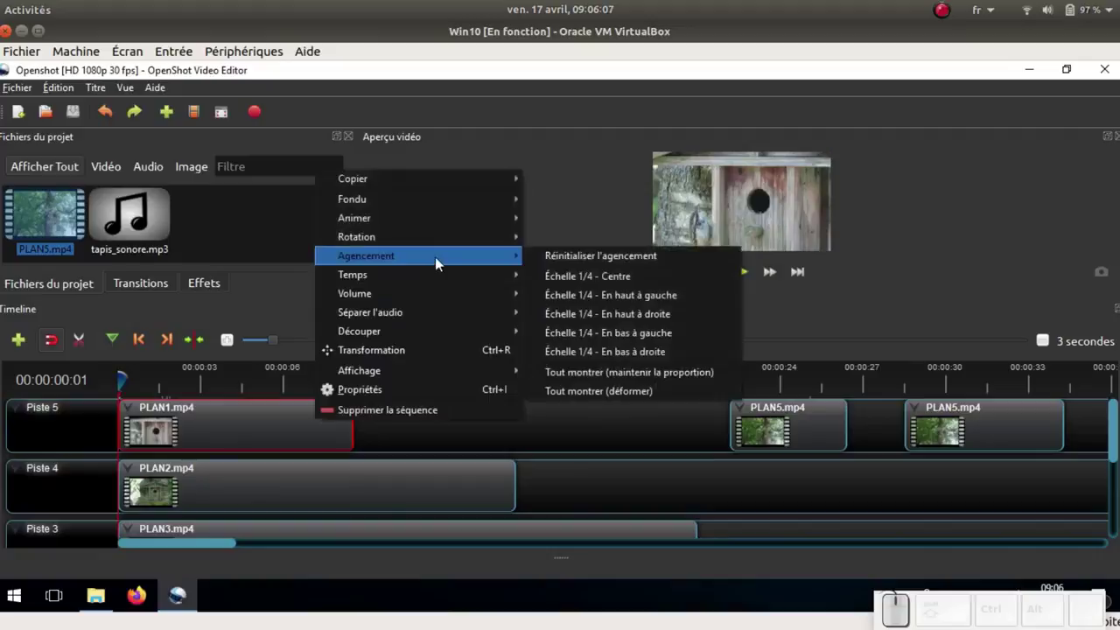
pyautogui.click(690, 295)
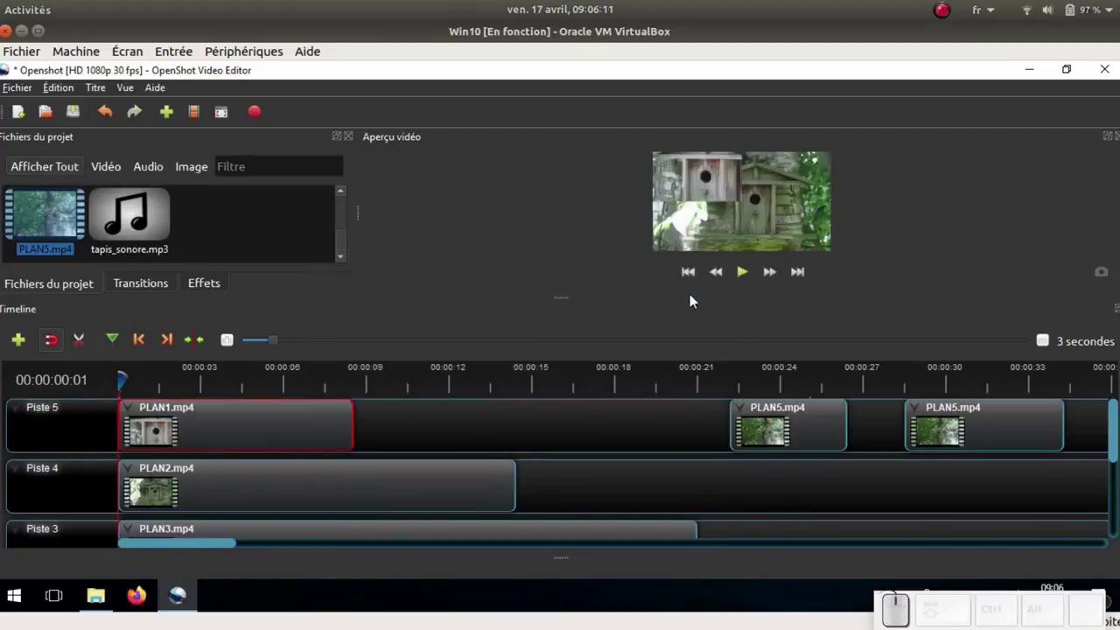
# Apply the layout "Échelle 1/4 - En haut à droite" to the PLAN2.mp4 clip on Piste 4
pyautogui.click(250, 474)
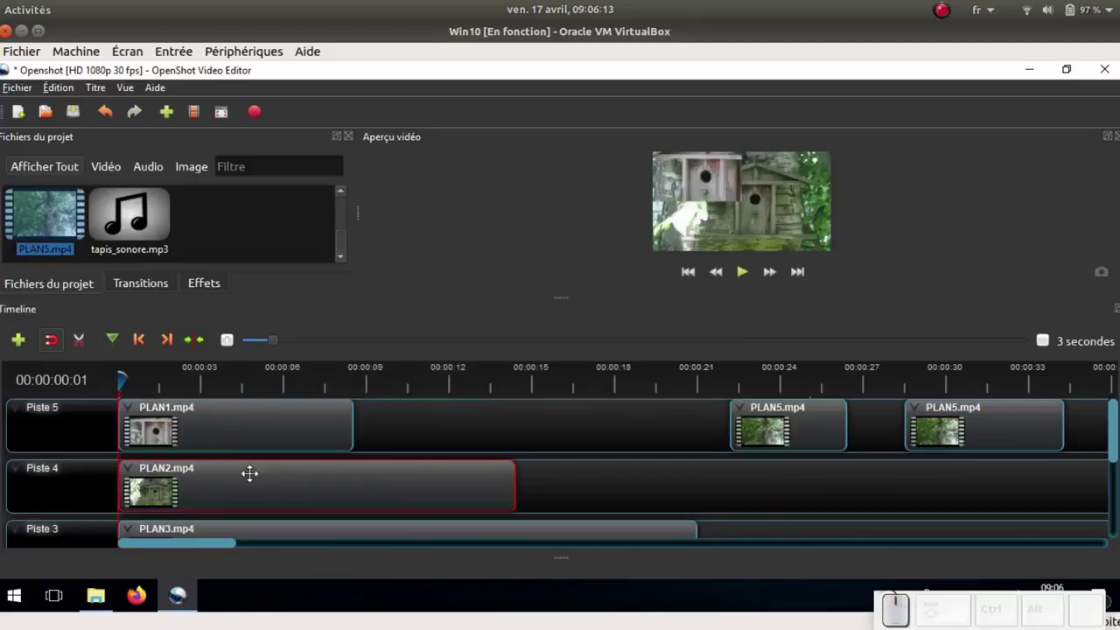
pyautogui.rightClick(249, 473)
pyautogui.moveTo(388, 308)
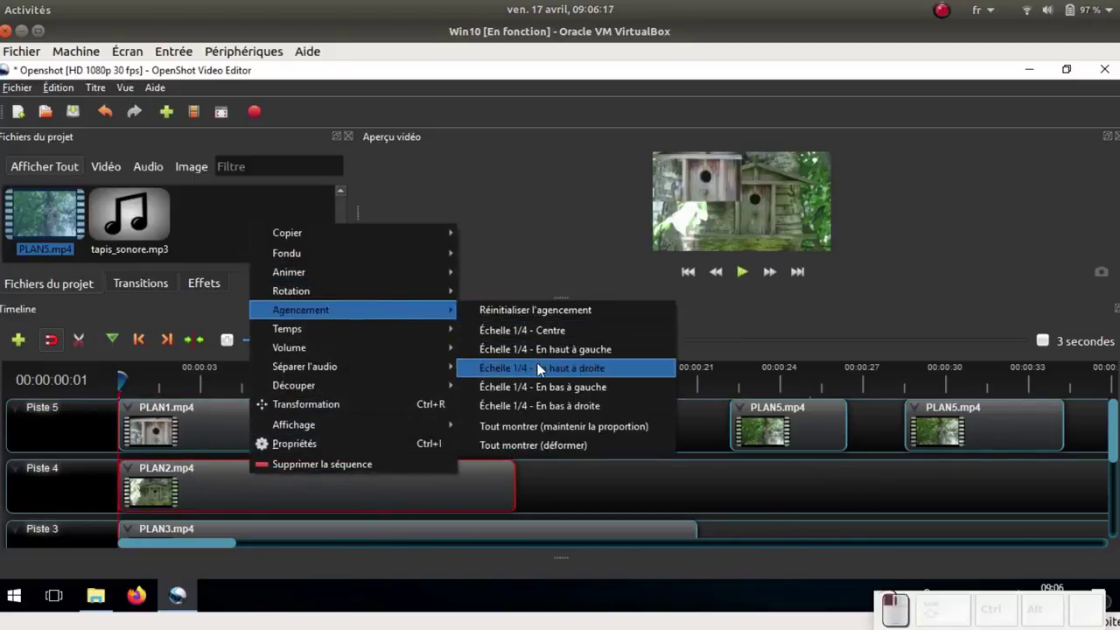
pyautogui.click(540, 370)
# Apply the layout "Échelle 1/4 - En bas à gauche" to the PLAN3.mp4 clip on Piste 3
pyautogui.click(227, 527)
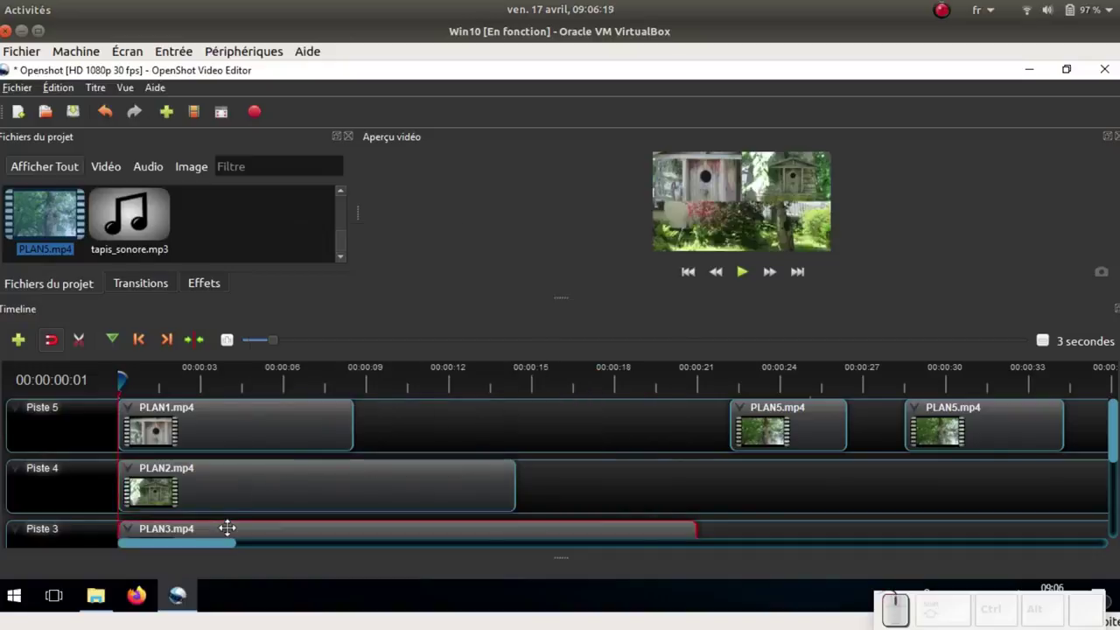
pyautogui.rightClick(228, 527)
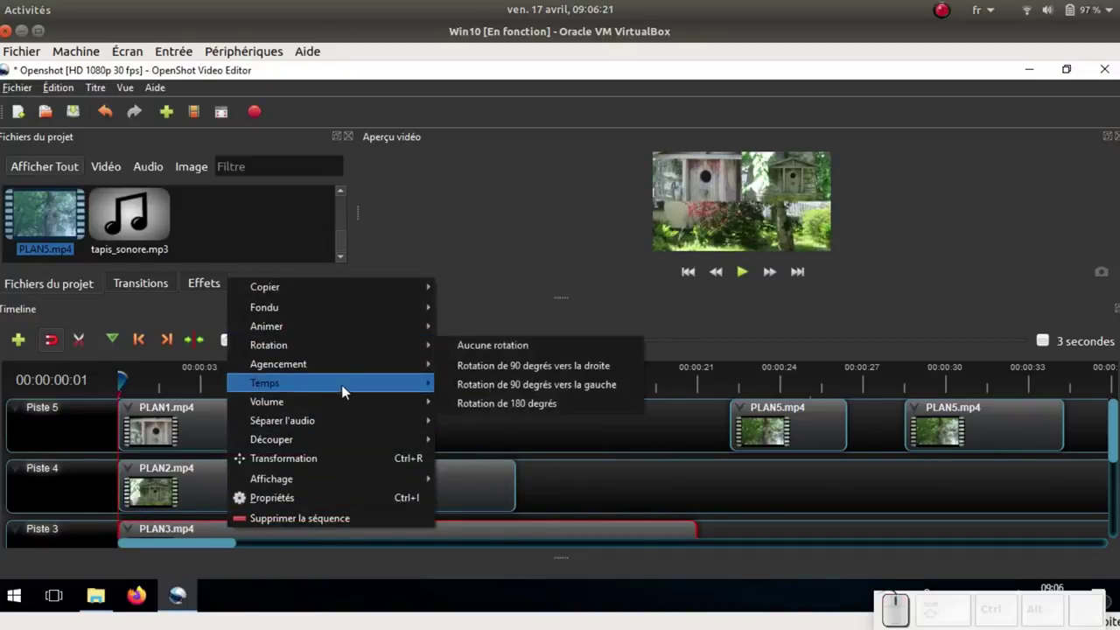
pyautogui.moveTo(379, 367)
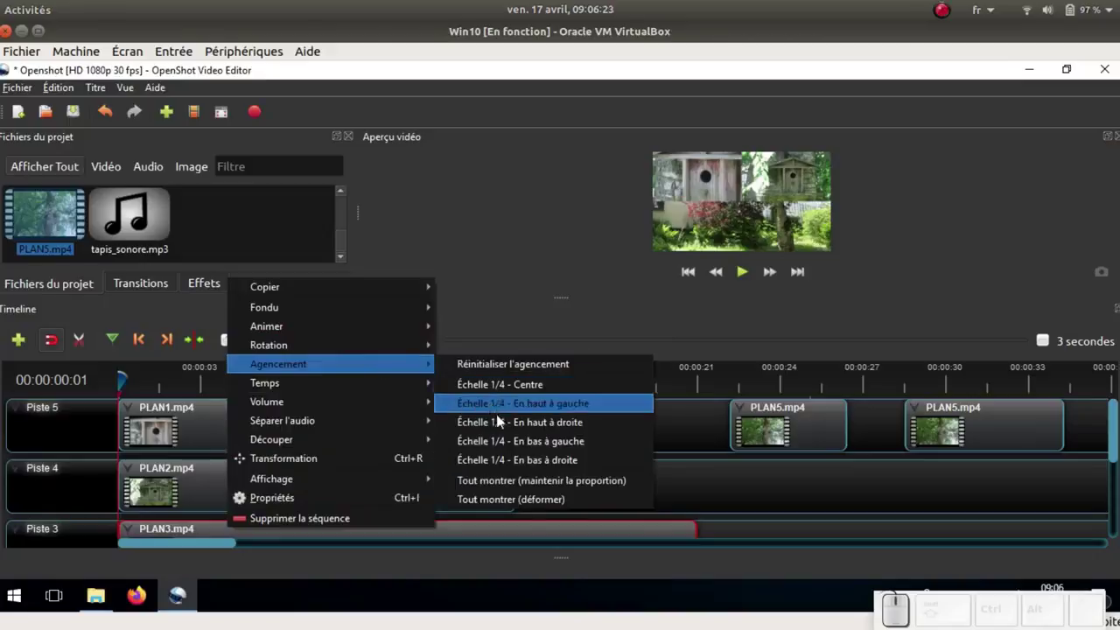
pyautogui.click(540, 441)
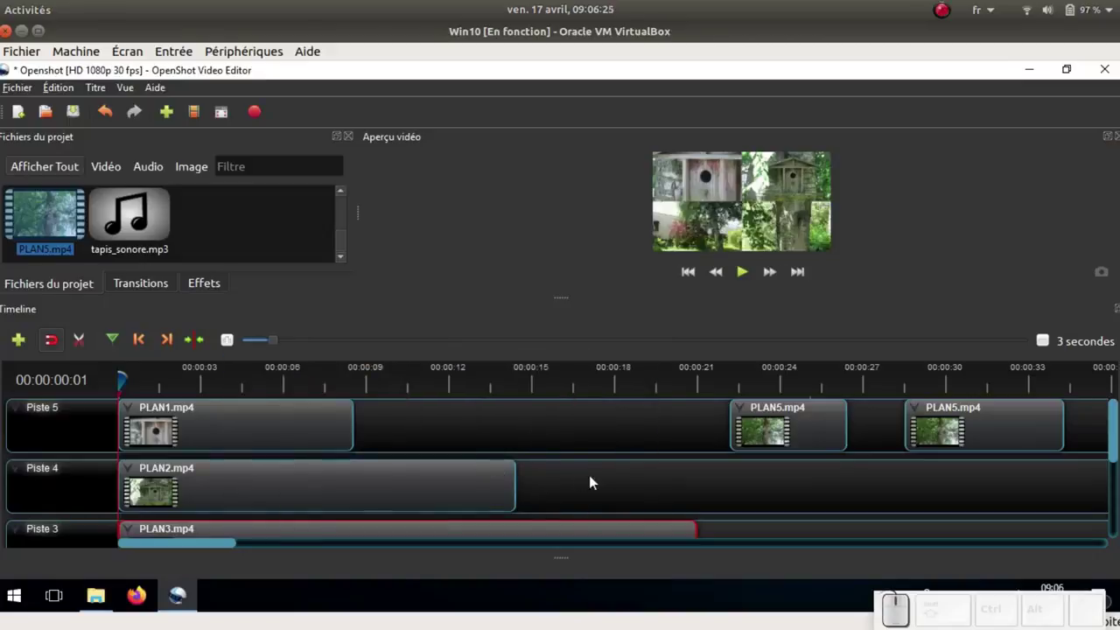
# Apply the layout "Échelle 1/4 - En bas à droite" to the PLAN4.mp4 clip on Piste 2
pyautogui.scroll(-2, 537, 464)
pyautogui.click(415, 507)
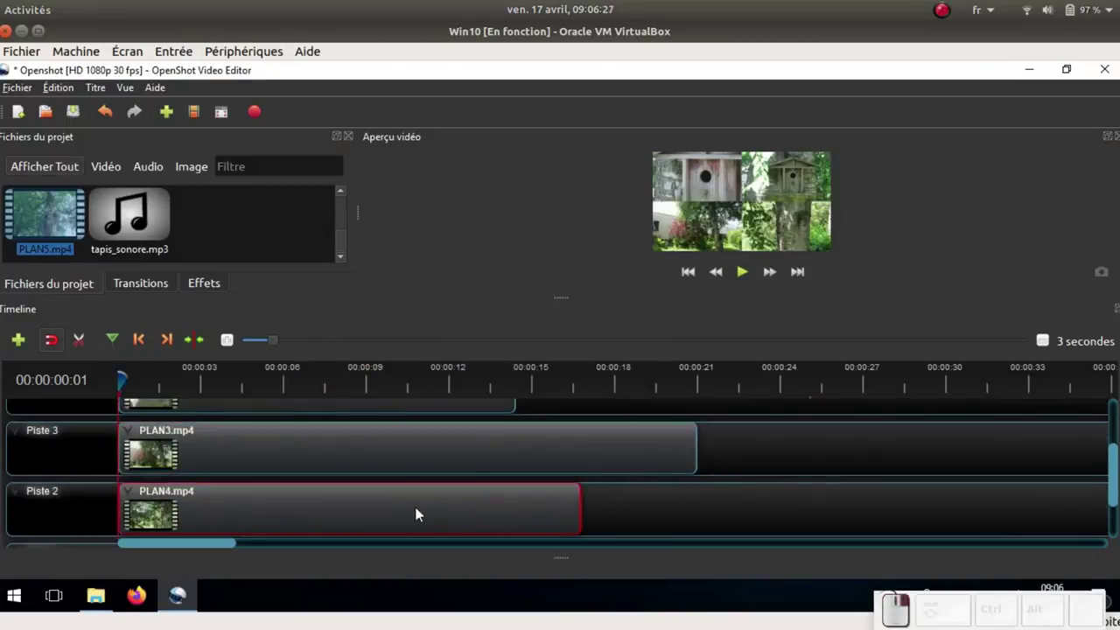
pyautogui.rightClick(415, 508)
pyautogui.moveTo(504, 351)
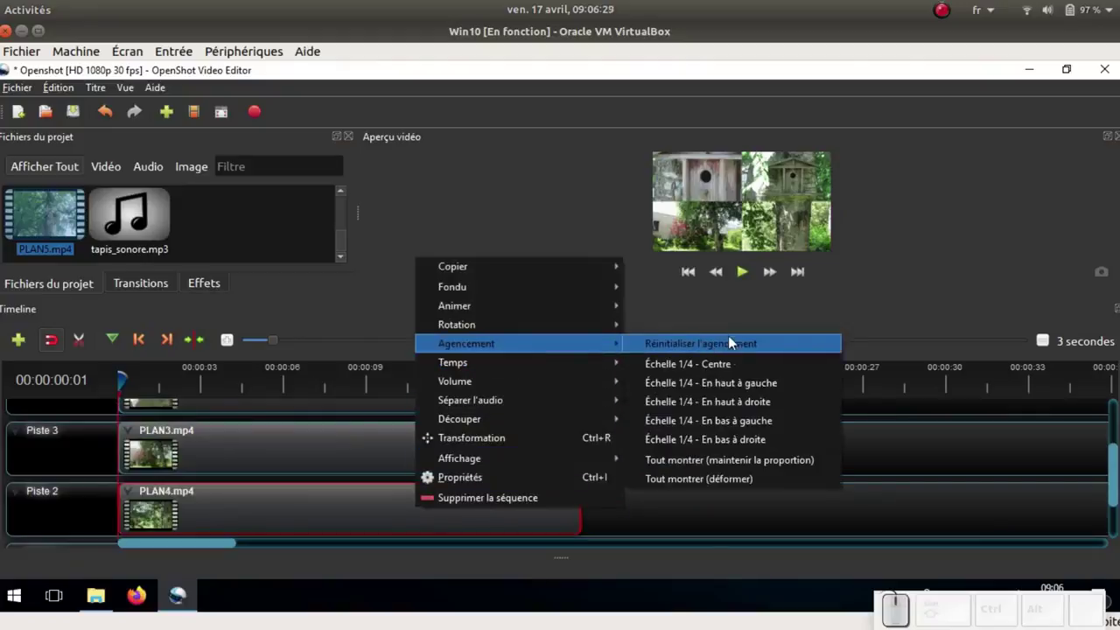
pyautogui.click(744, 438)
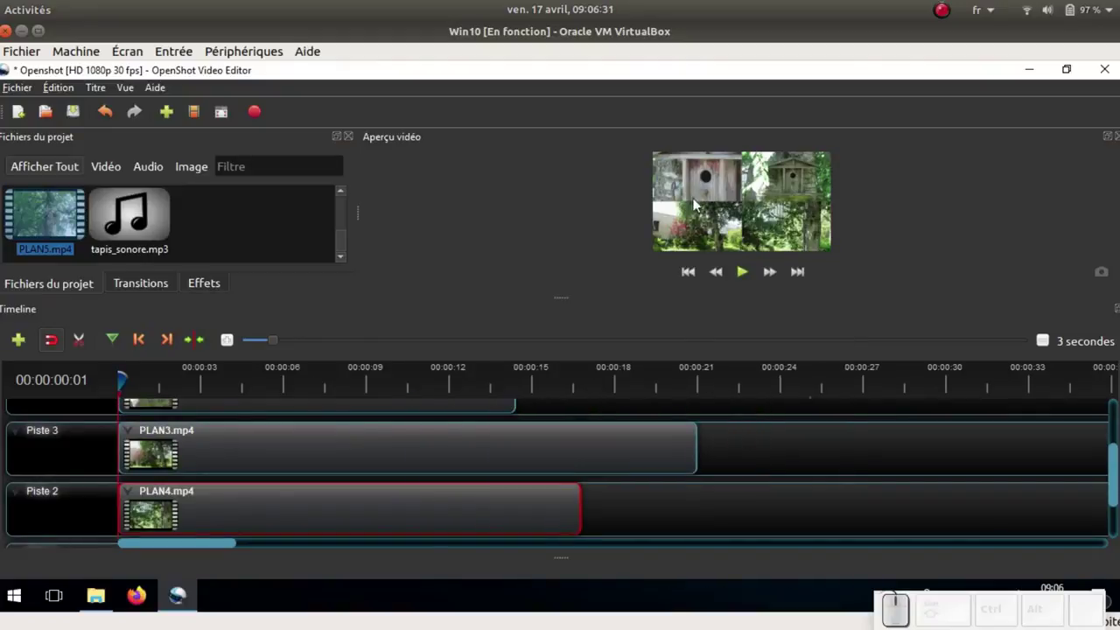
# Slice the stacked clips on all tracks at 00:00:05:19, keeping only the part before the playhead
pyautogui.scroll(2, 318, 460)
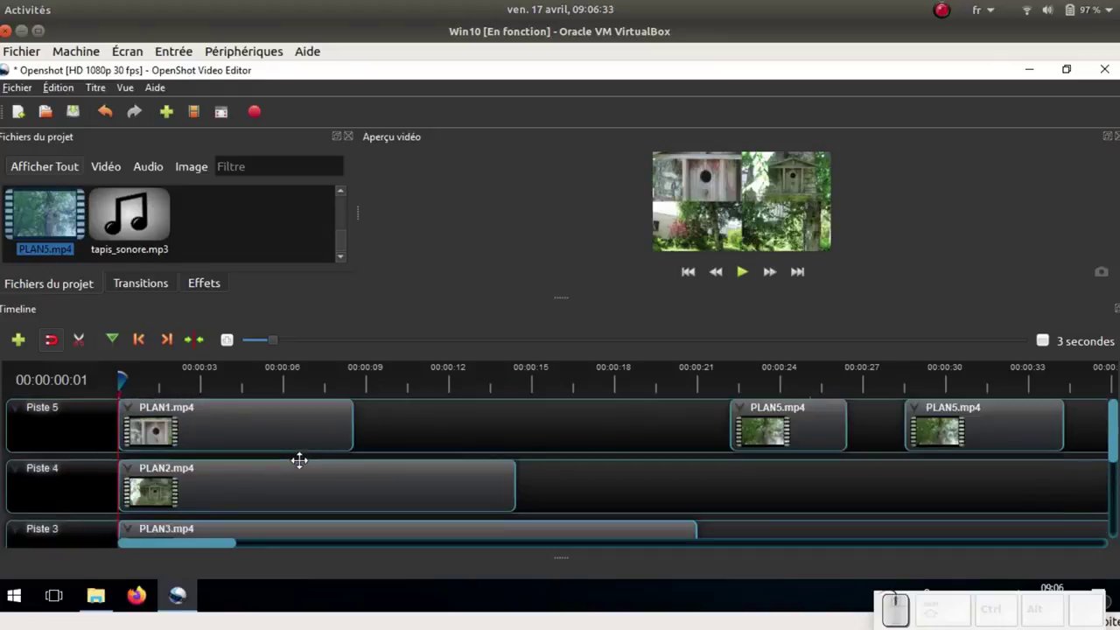
pyautogui.click(274, 385)
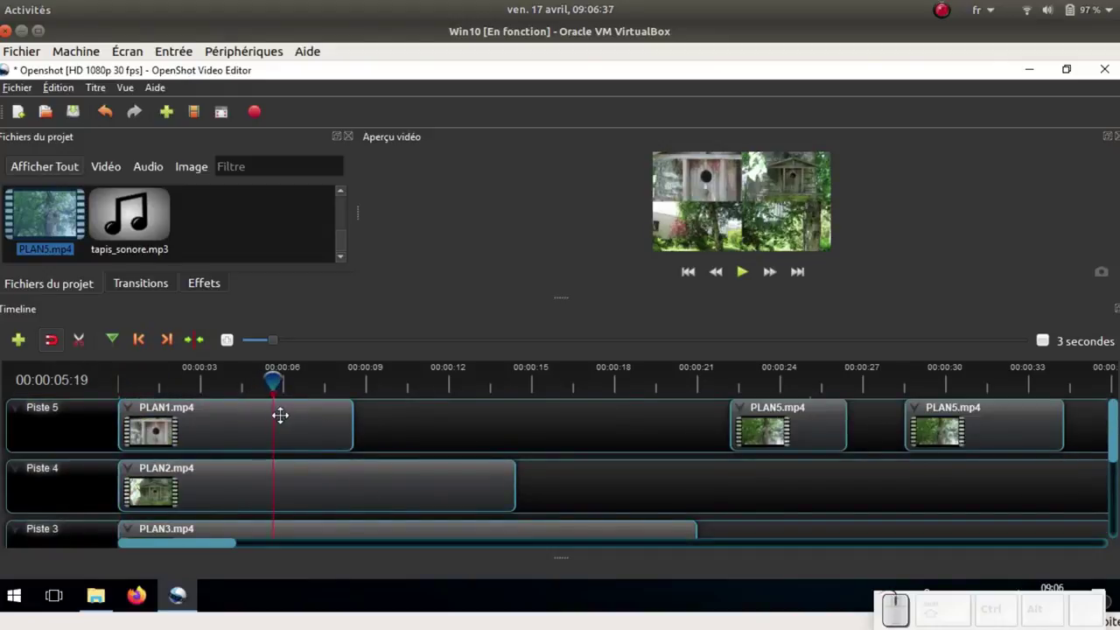
pyautogui.scroll(-2, 287, 424)
pyautogui.scroll(2, 295, 458)
pyautogui.press('ctrl')
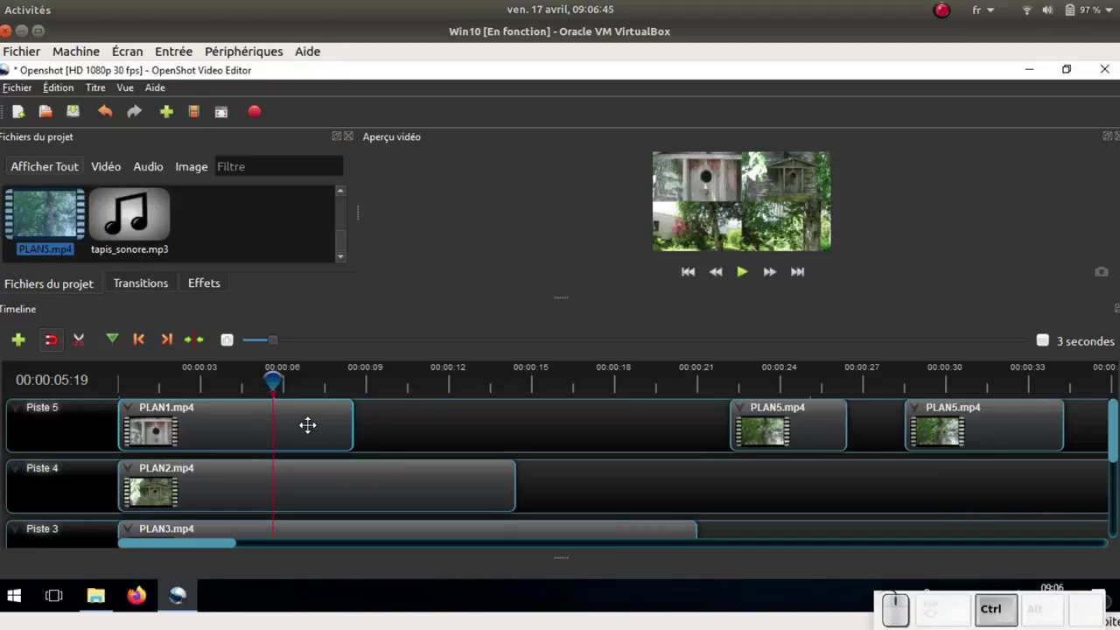
pyautogui.hotkey('ctrl', 'l')
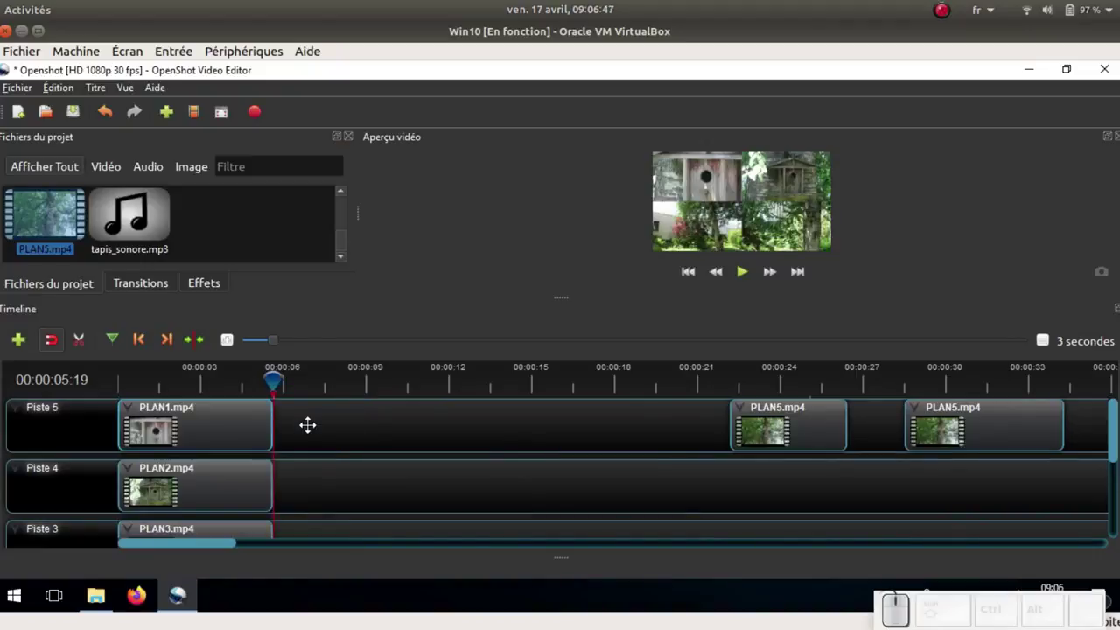
# Check the four-way split screen at 00:00:01:28 in a temporarily enlarged video preview
pyautogui.click(171, 372)
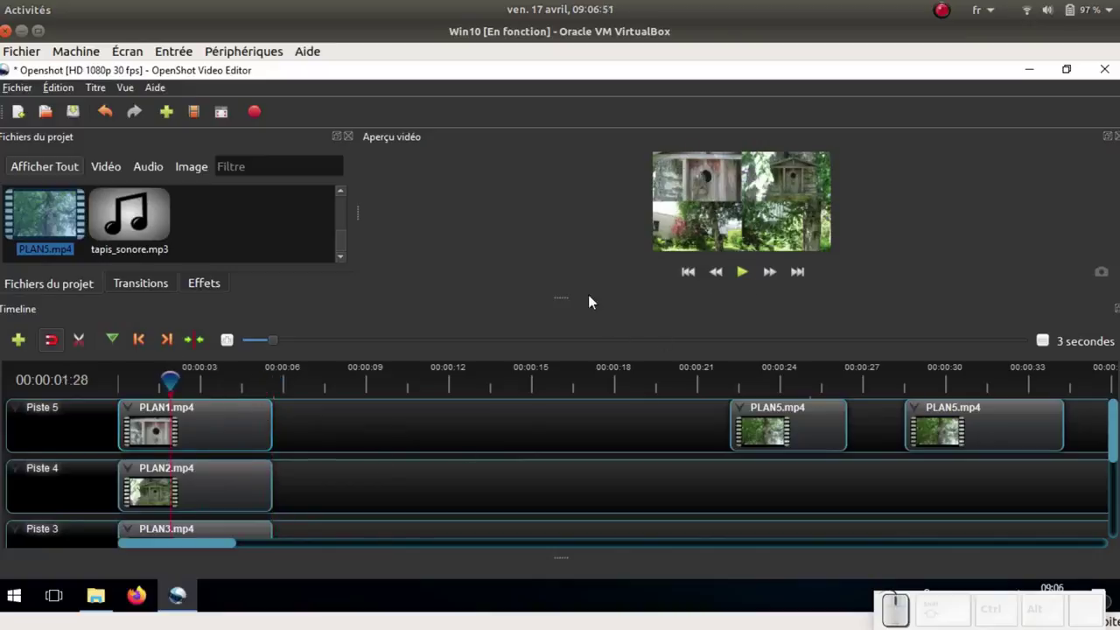
pyautogui.moveTo(583, 296); pyautogui.dragTo(603, 424)
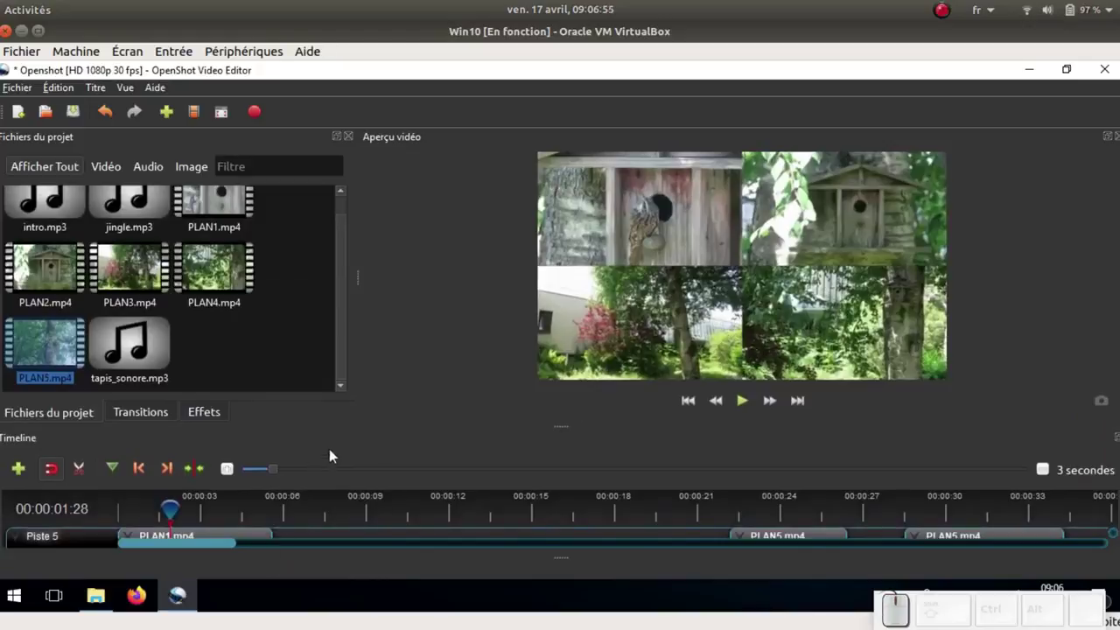
pyautogui.moveTo(479, 426); pyautogui.dragTo(467, 307)
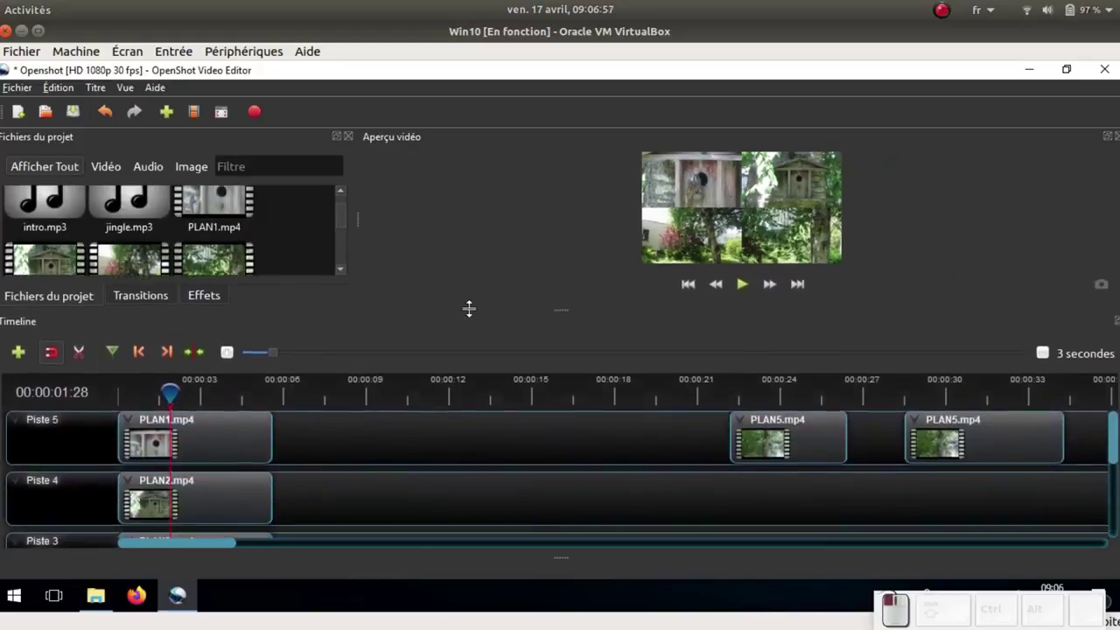
pyautogui.rightClick(243, 438)
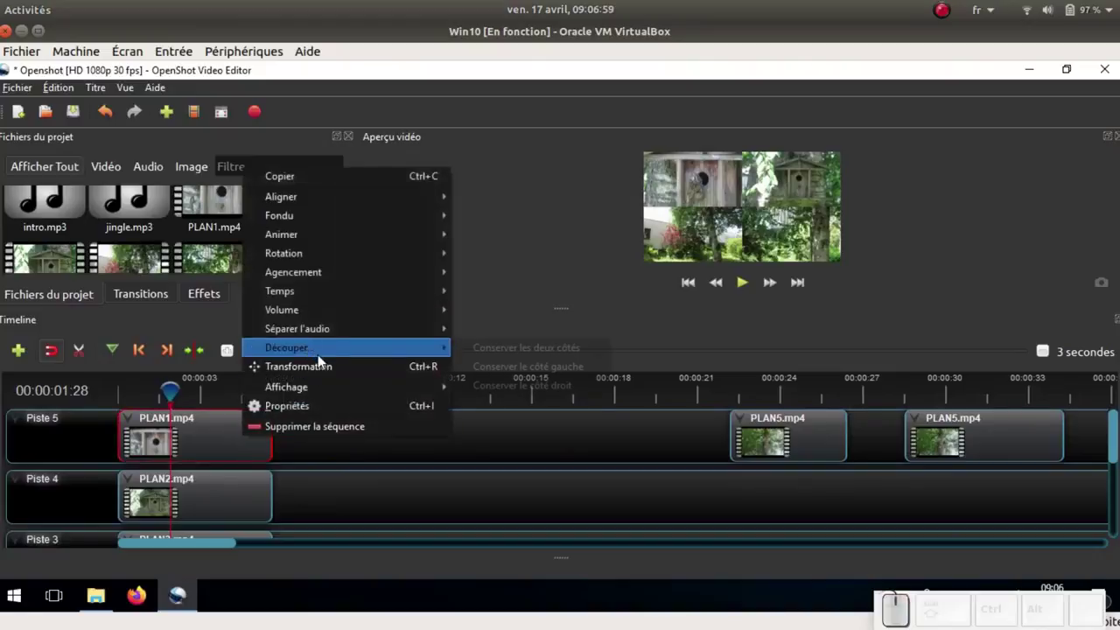
pyautogui.moveTo(377, 278)
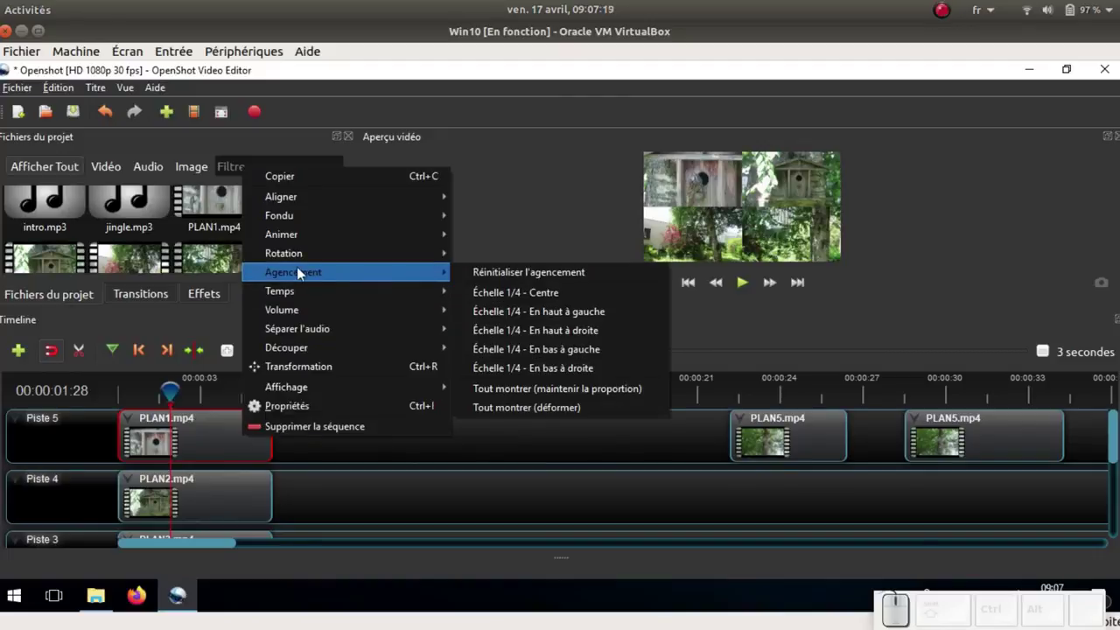
pyautogui.click(773, 383)
# Try a "Zoomer (de 50 % à 100 %)" animation at the end of the first PLAN5.mp4 clip, with the playhead at 00:00:23:22
pyautogui.click(774, 384)
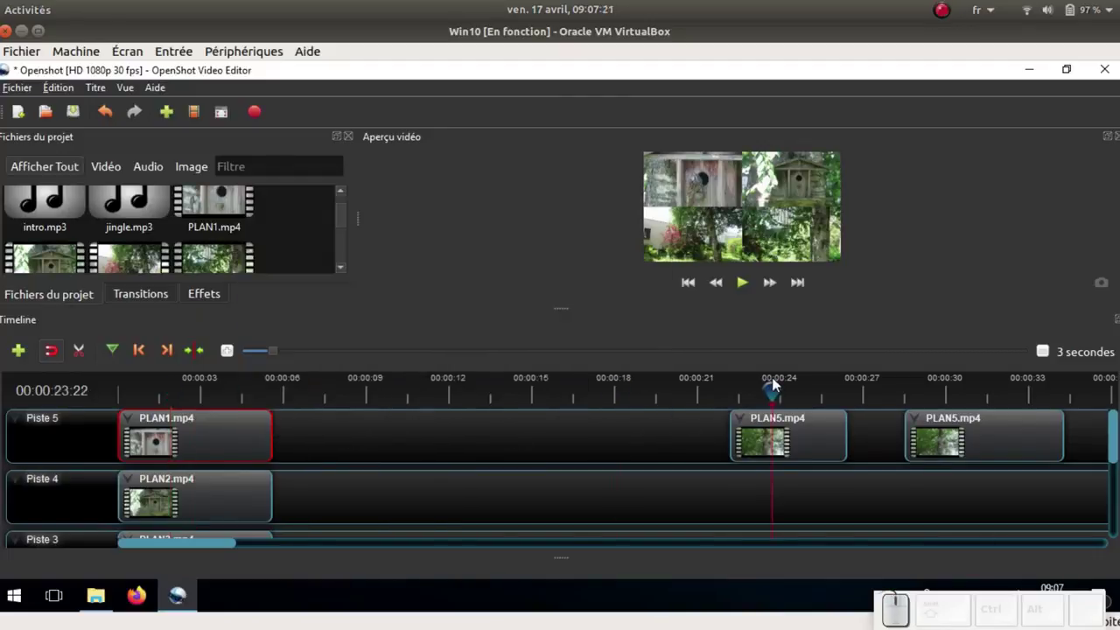
pyautogui.rightClick(802, 425)
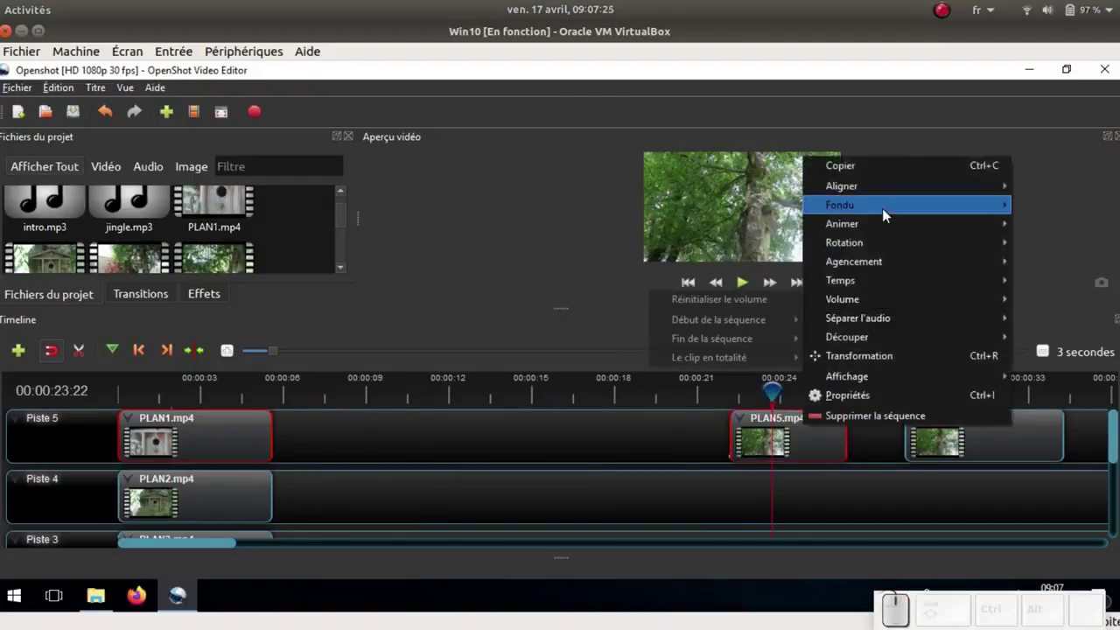
pyautogui.moveTo(889, 239)
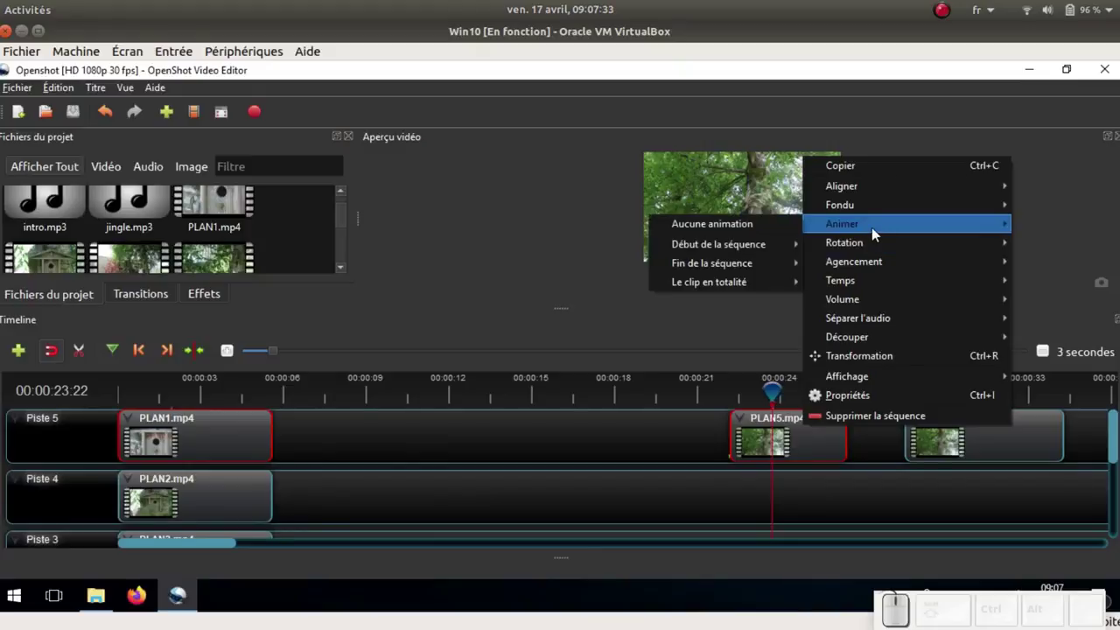
pyautogui.moveTo(798, 245)
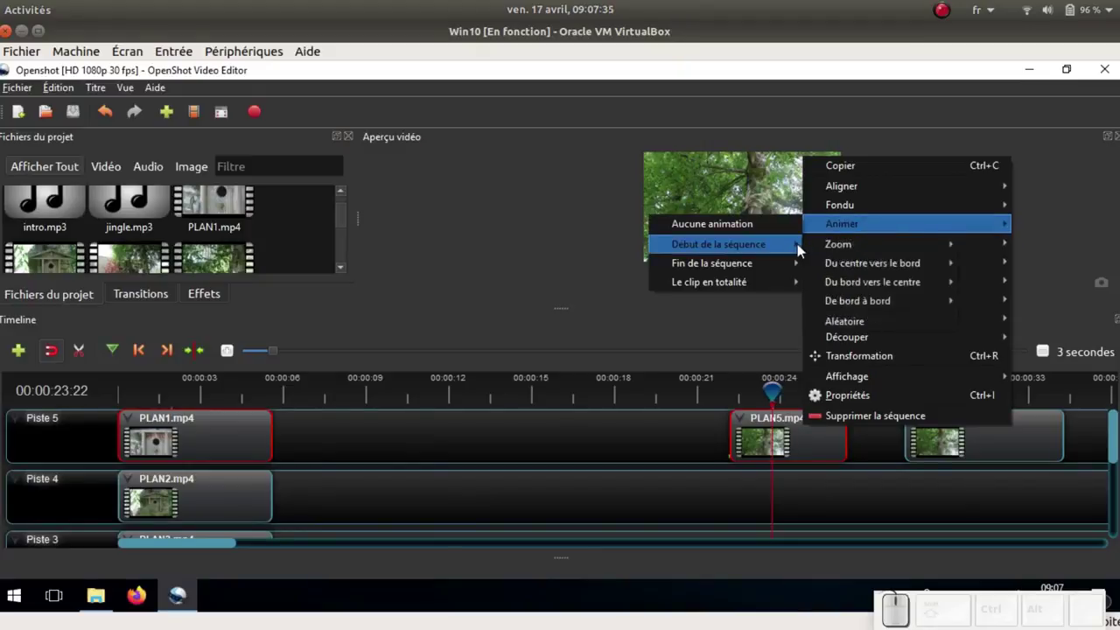
pyautogui.moveTo(827, 267)
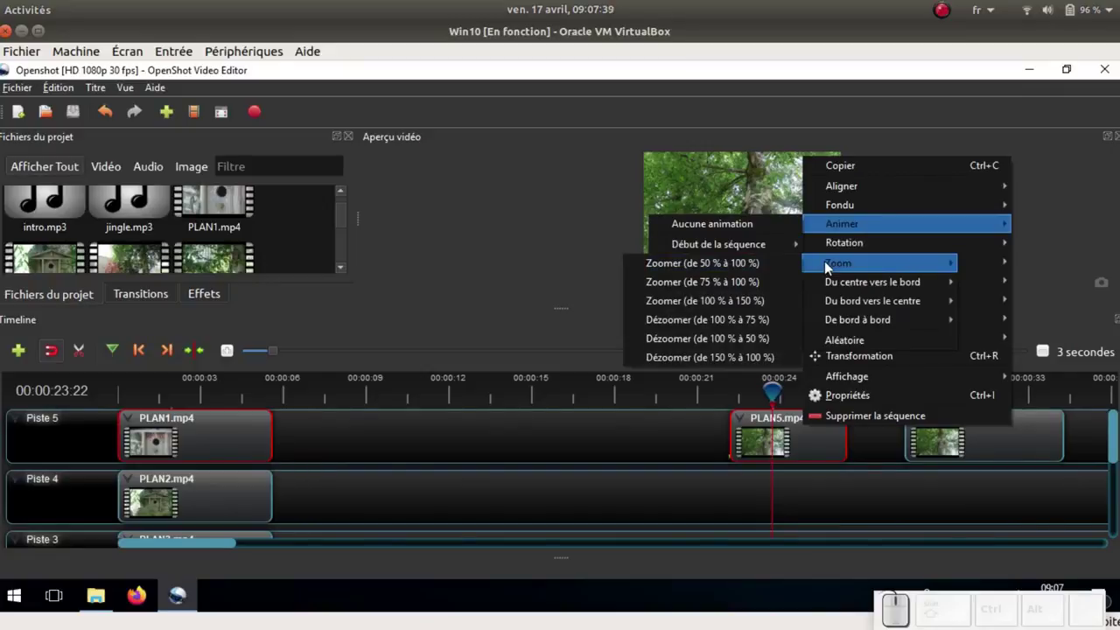
pyautogui.click(758, 268)
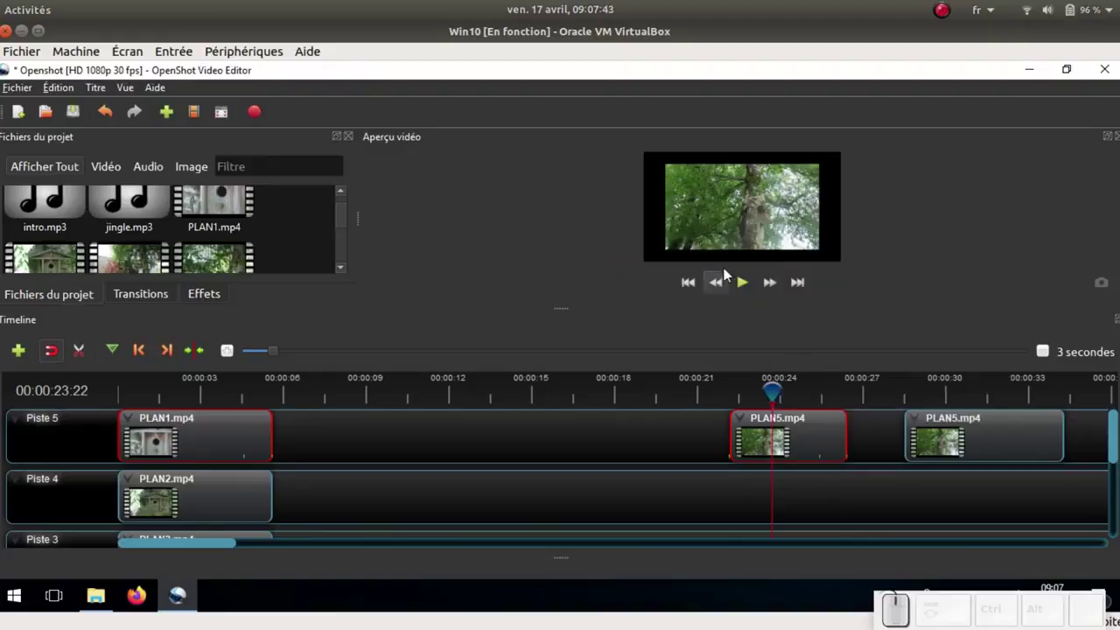
# Play back the animated PLAN5.mp4 clip, stop playback and undo the zoom animation
pyautogui.click(743, 282)
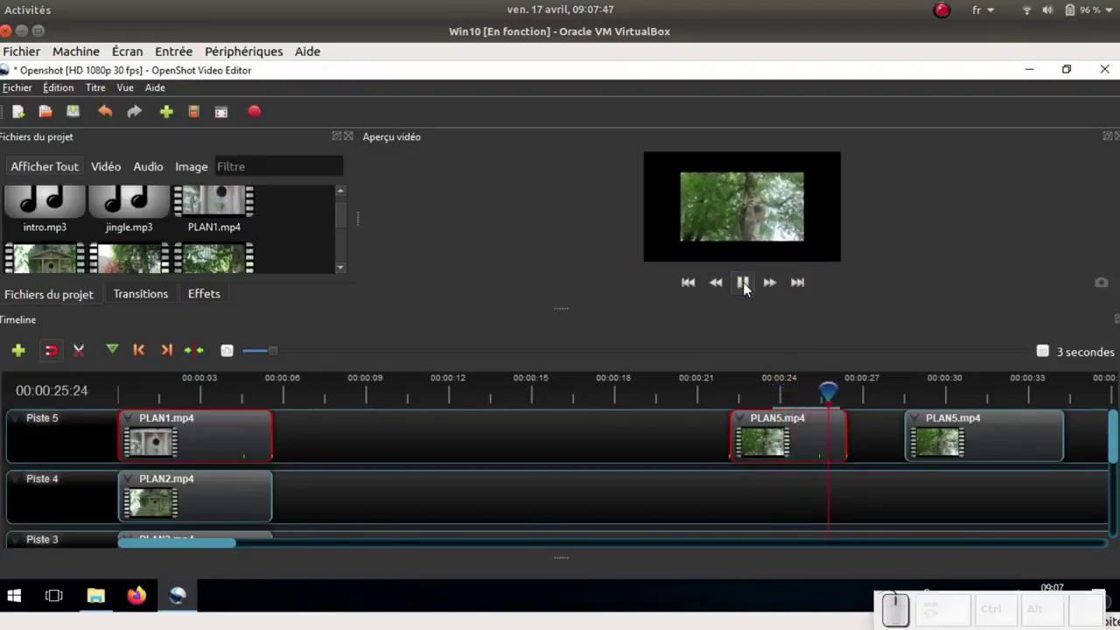
pyautogui.click(743, 283)
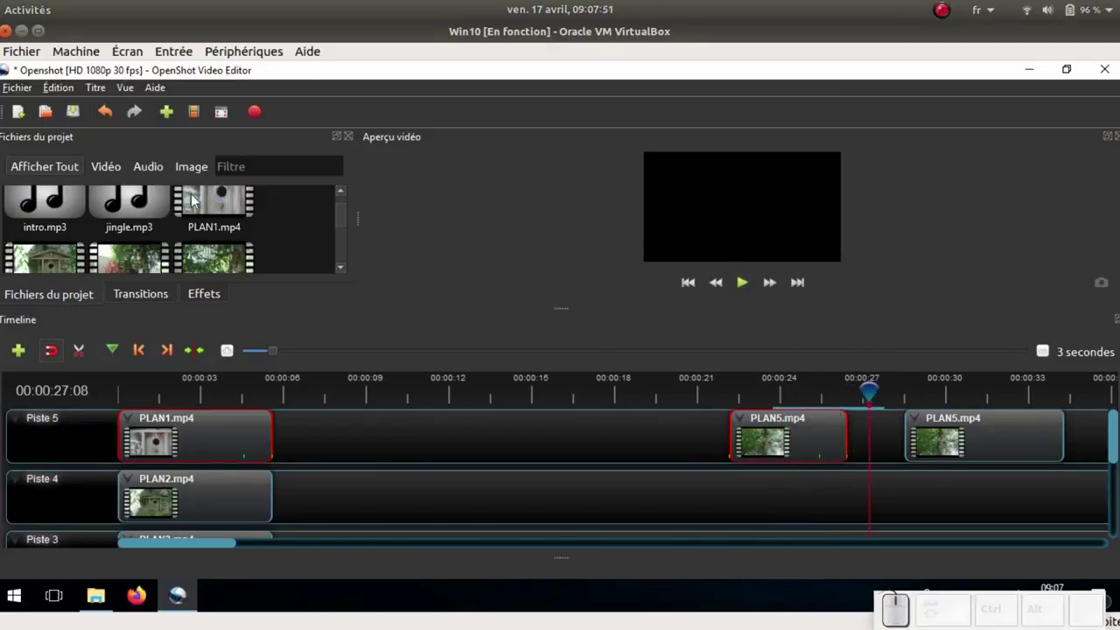
pyautogui.click(106, 111)
# With the playhead at 00:00:28:17, transform the second PLAN5.mp4 clip, scaling it to about half size, narrowing it and moving it into the frame's upper-right corner
pyautogui.click(784, 389)
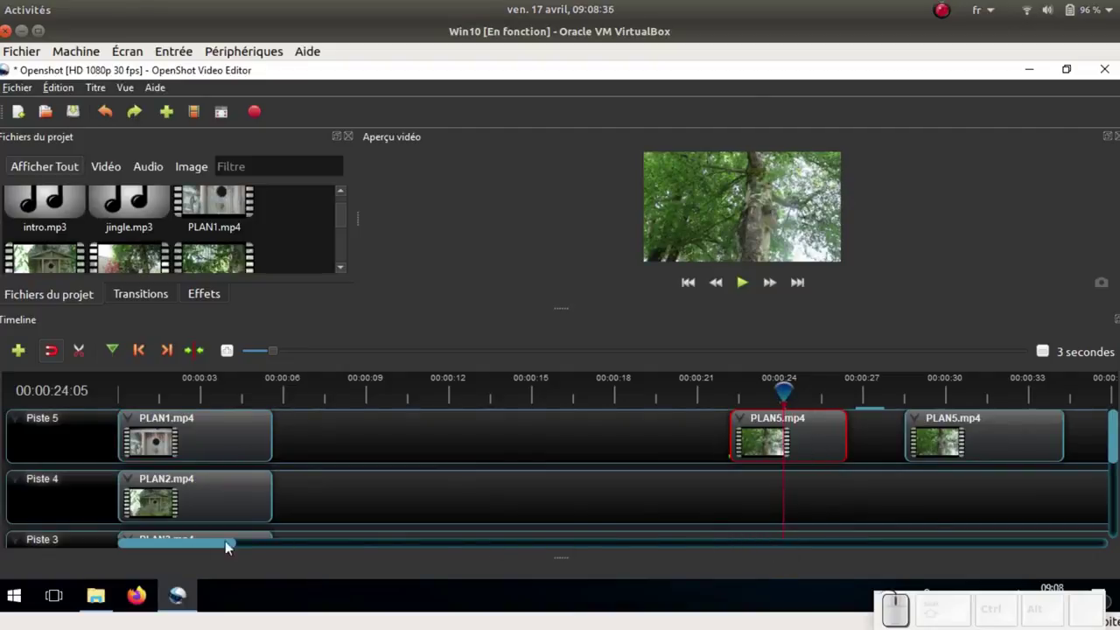
pyautogui.moveTo(179, 542); pyautogui.dragTo(238, 542)
pyautogui.click(543, 433)
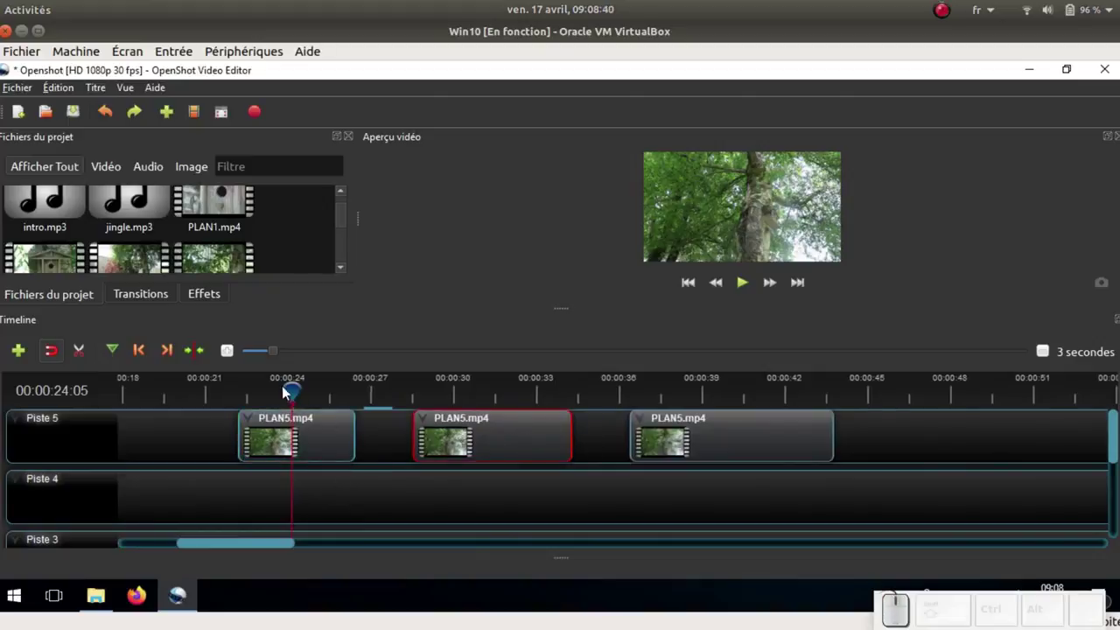
pyautogui.moveTo(291, 390); pyautogui.dragTo(414, 394)
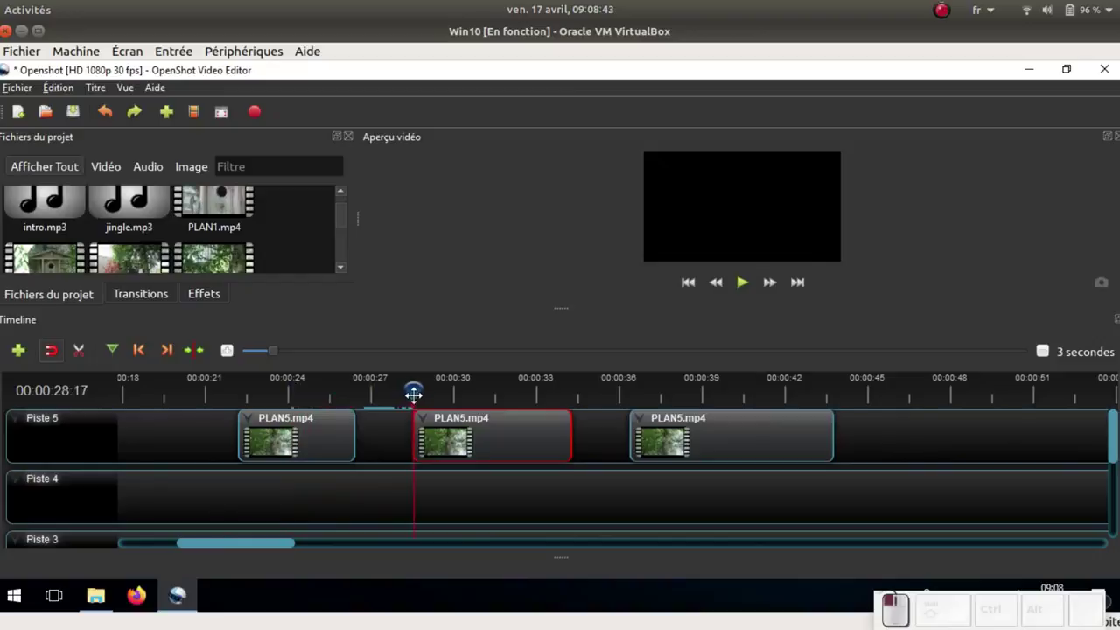
pyautogui.rightClick(489, 435)
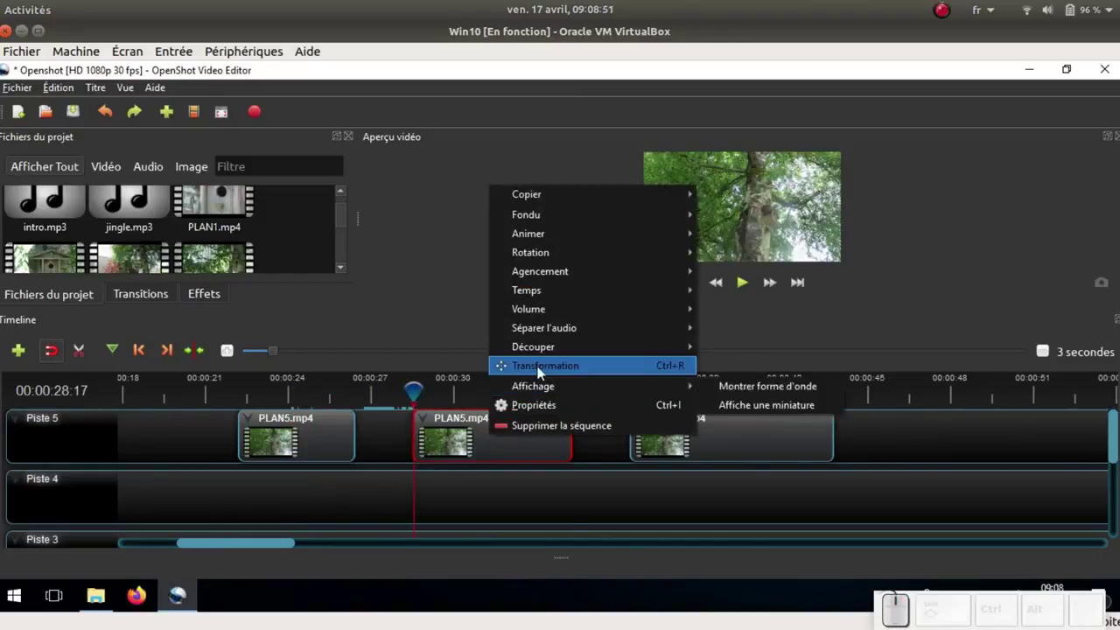
pyautogui.click(676, 367)
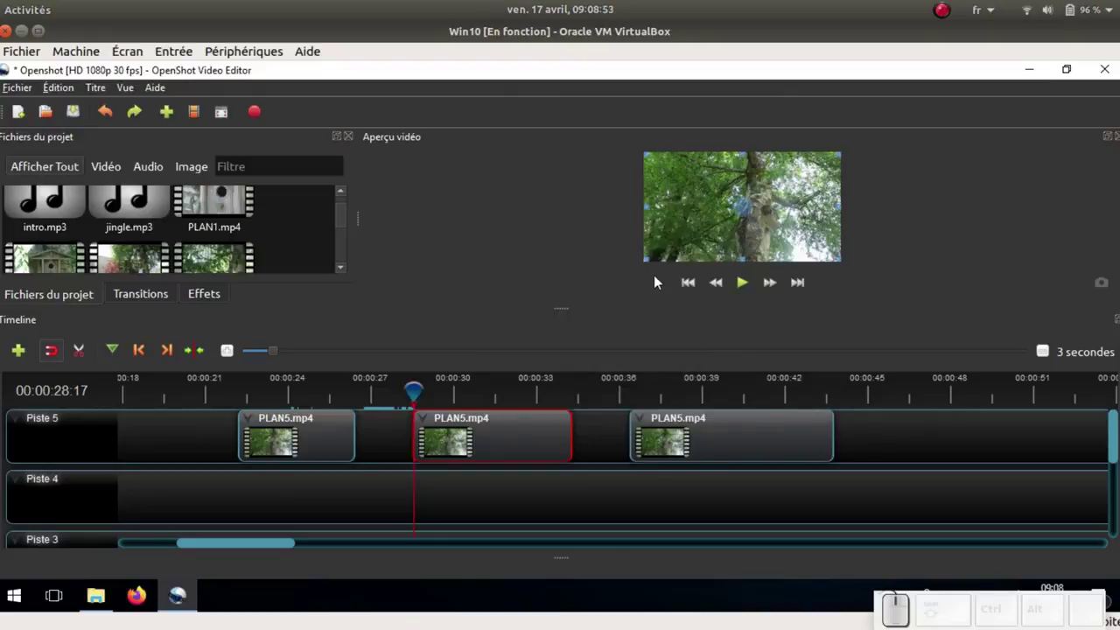
pyautogui.moveTo(645, 262); pyautogui.dragTo(693, 237)
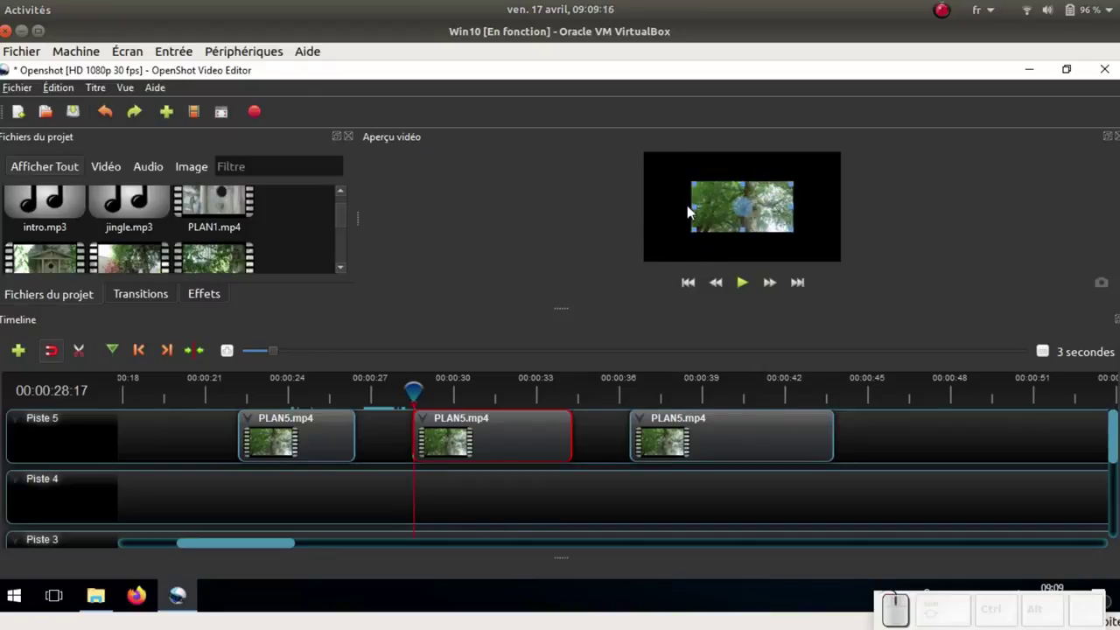
pyautogui.moveTo(692, 207); pyautogui.dragTo(826, 177)
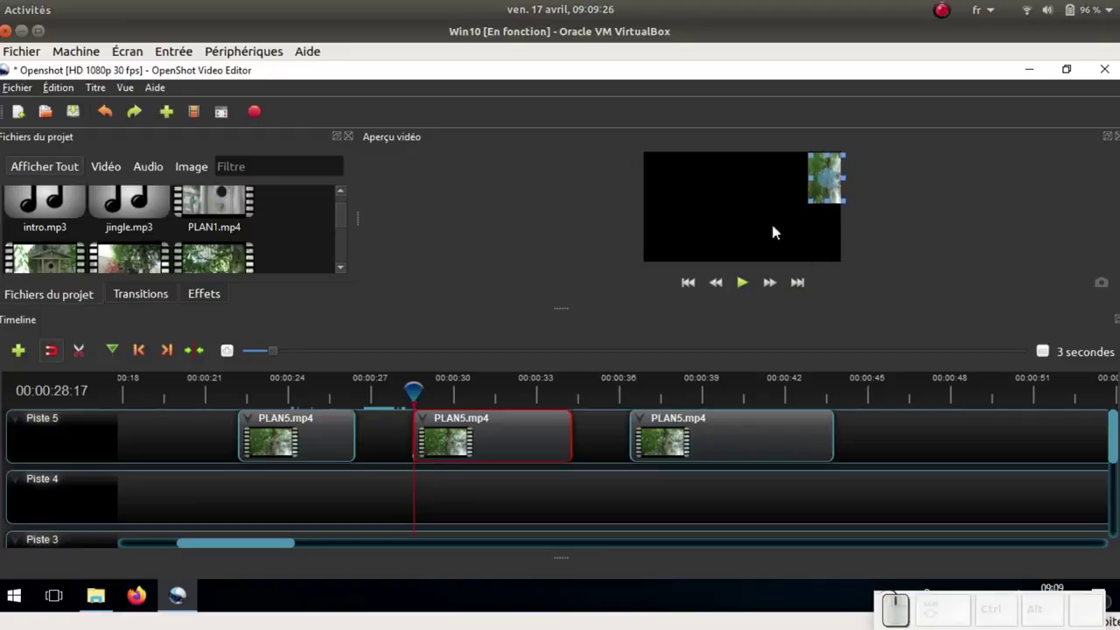
# Show the properties of the third PLAN5.mp4 clip and place the playhead at its start, 00:00:36:14
pyautogui.click(728, 427)
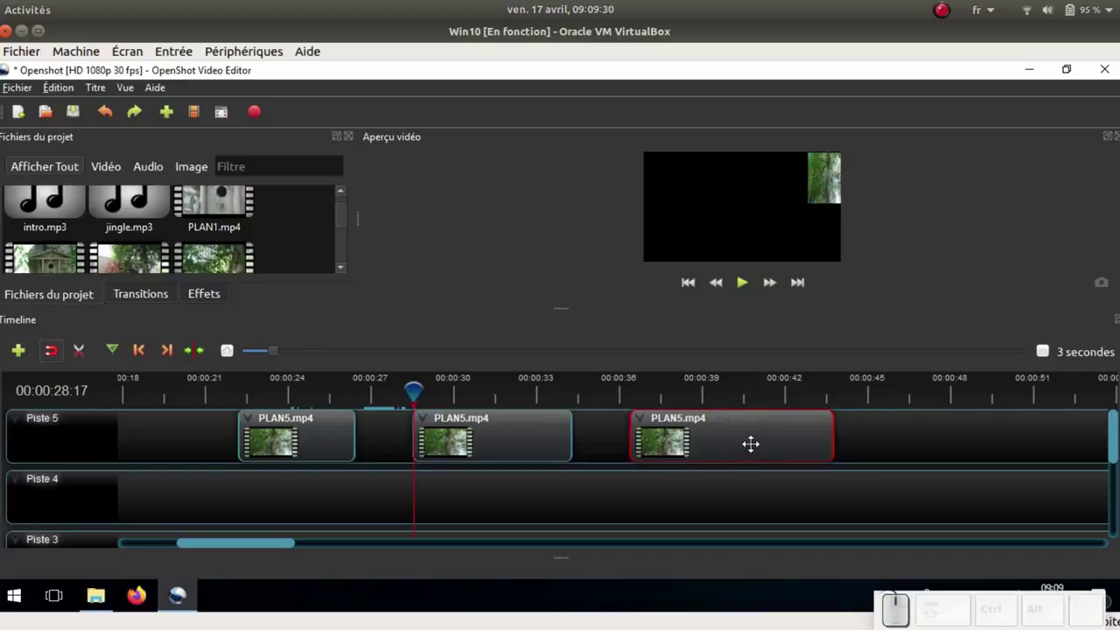
pyautogui.rightClick(750, 436)
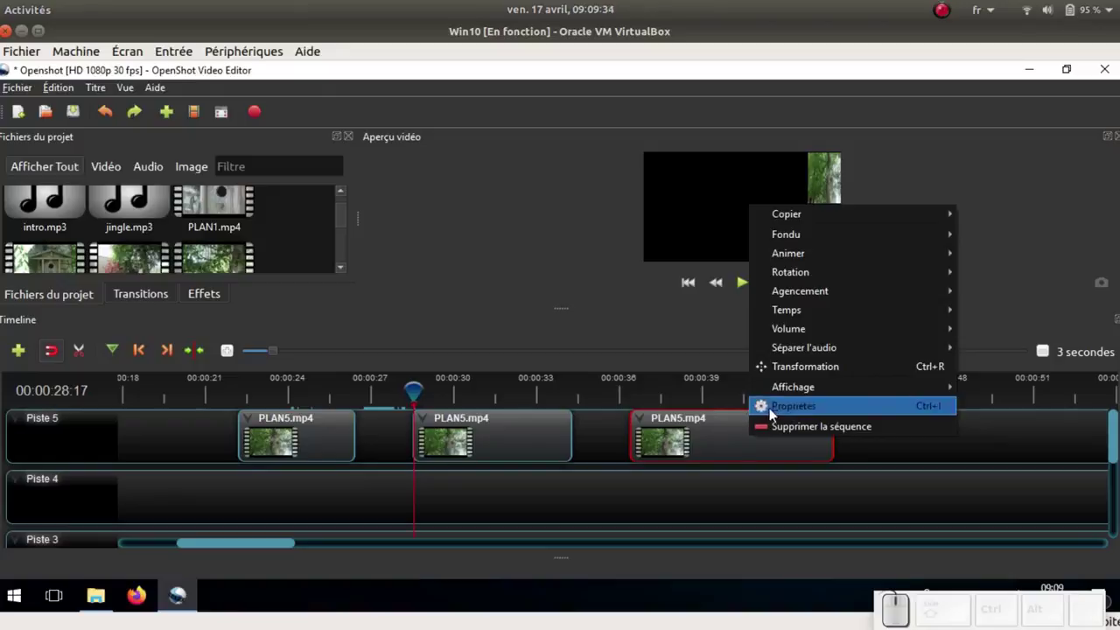
pyautogui.click(772, 407)
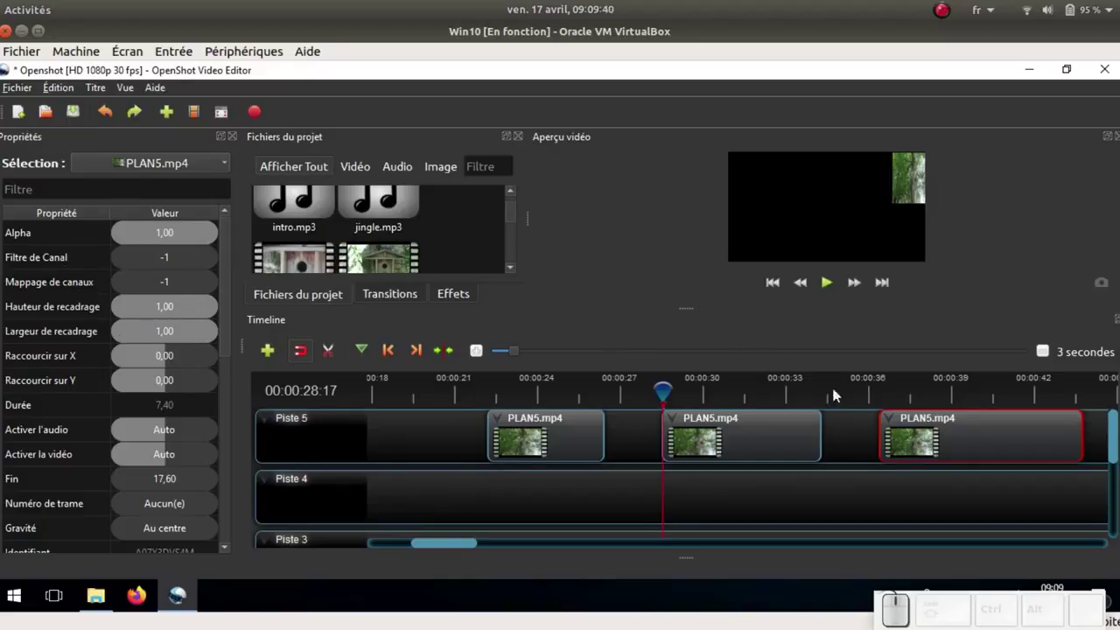
pyautogui.click(877, 383)
pyautogui.click(880, 390)
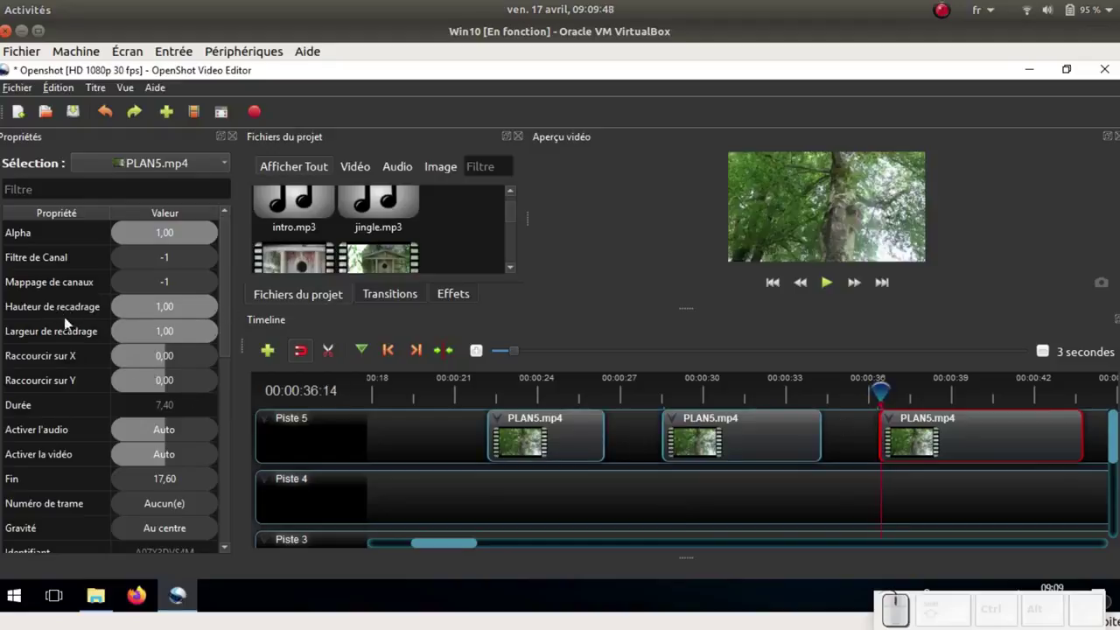
# Set the third PLAN5.mp4 clip's "Largeur de recadrage" to 0,5 and its keyframe interpolation to "Constant"
pyautogui.doubleClick(183, 330)
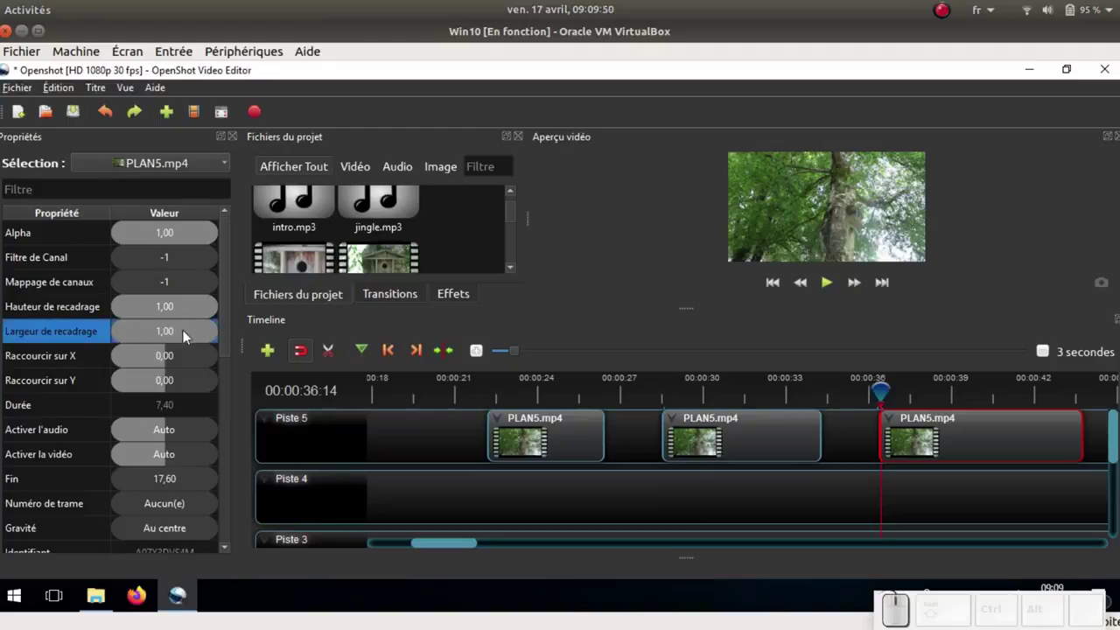
pyautogui.moveTo(156, 329); pyautogui.dragTo(117, 322)
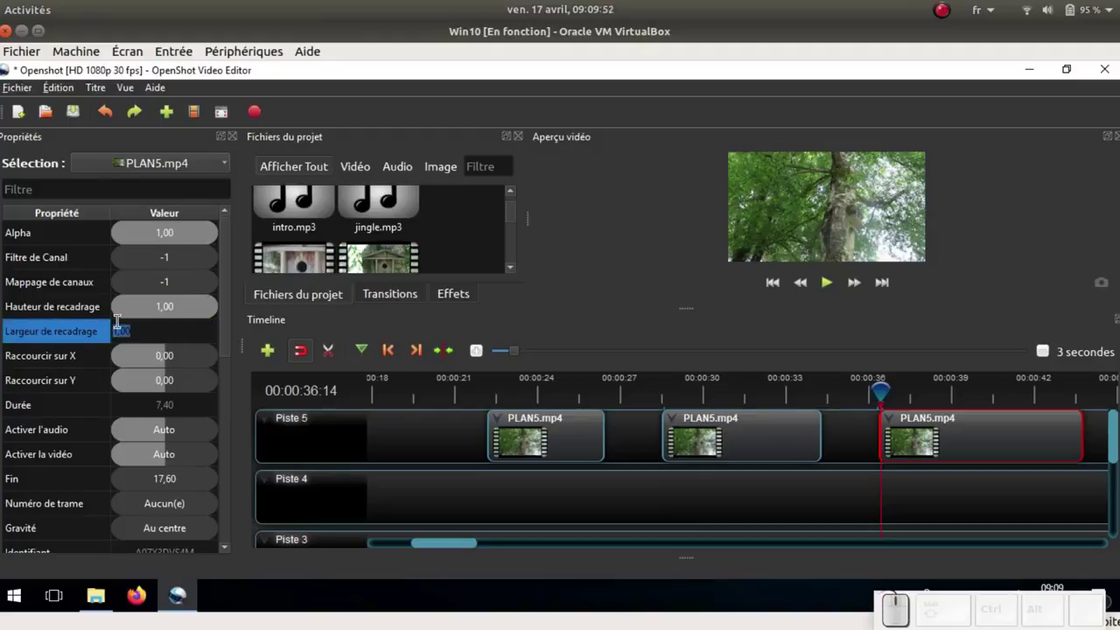
pyautogui.write('0,5')
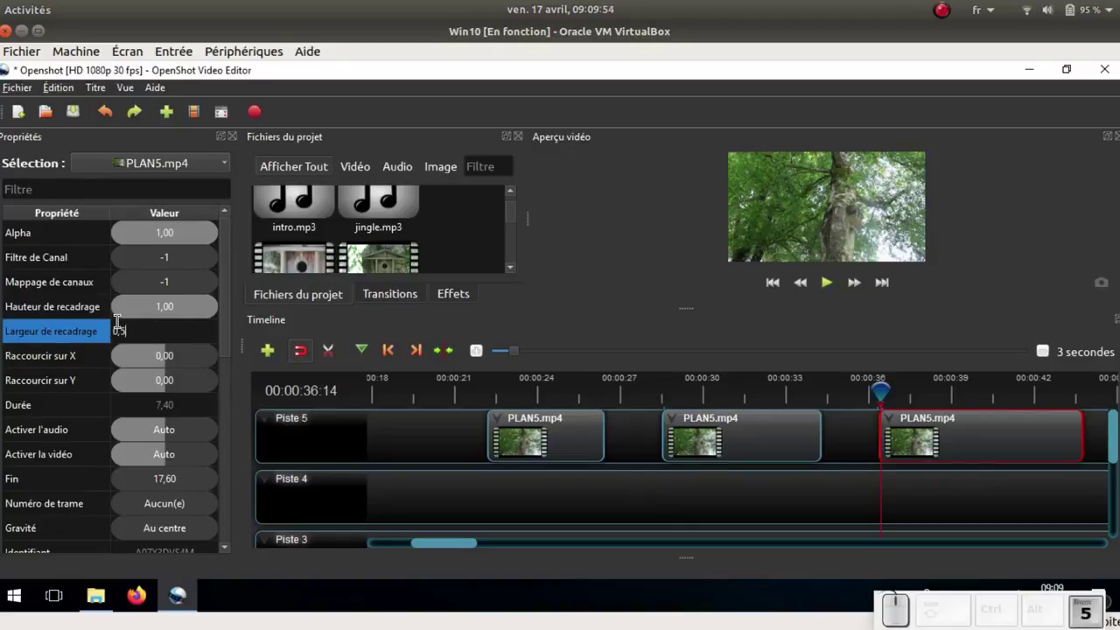
pyautogui.press('Return')
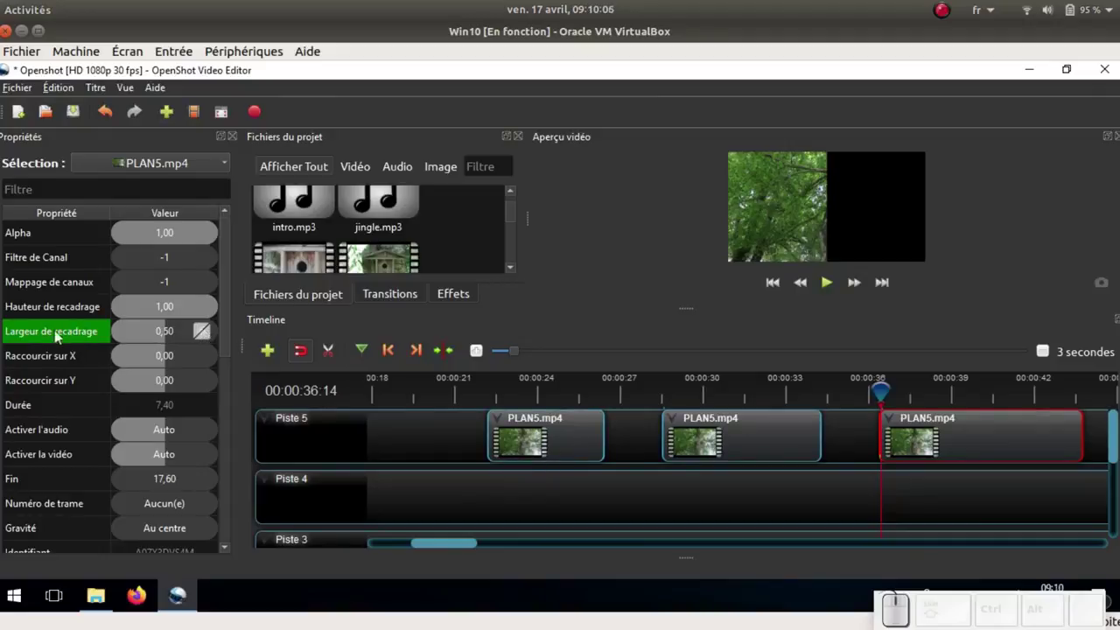
pyautogui.rightClick(201, 334)
pyautogui.moveTo(232, 337)
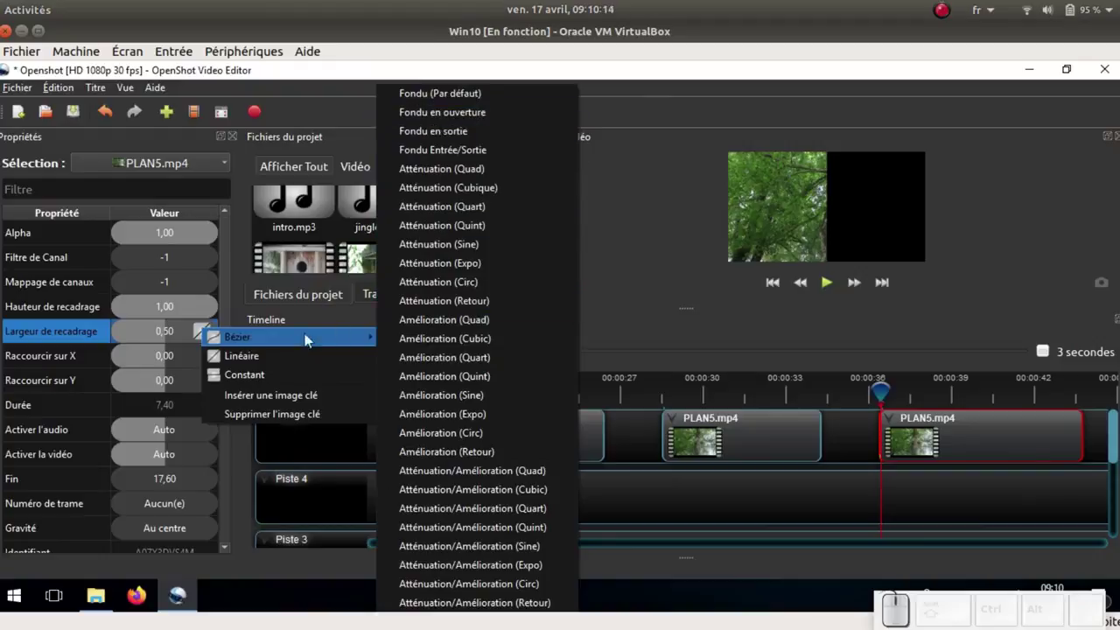
pyautogui.click(255, 373)
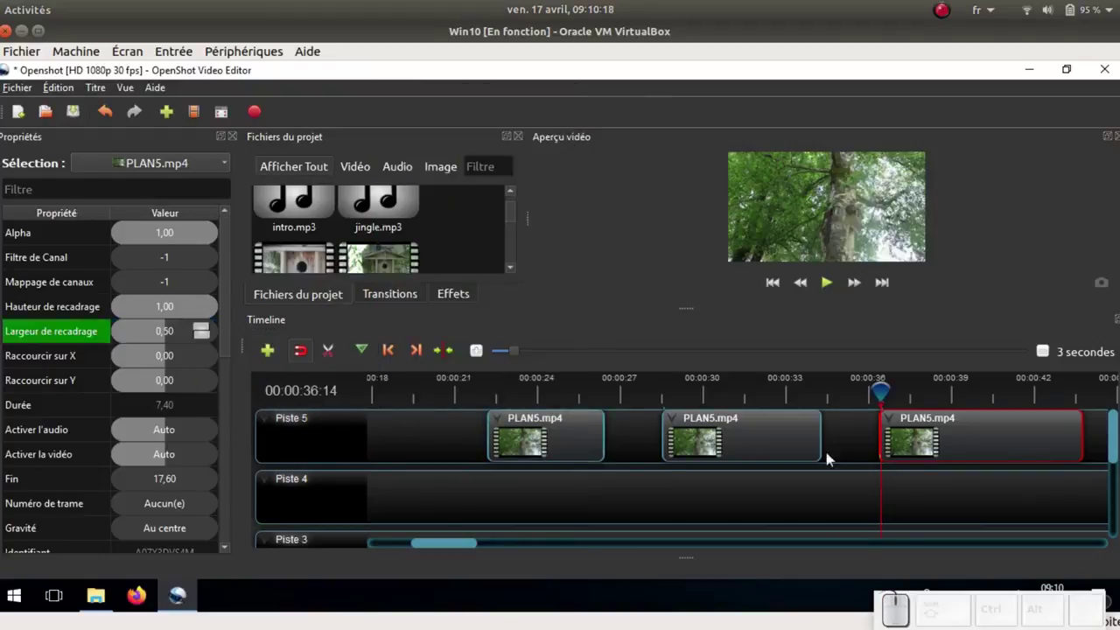
# Play back the cropped third PLAN5.mp4 clip up to 00:00:41:11 and save the project
pyautogui.click(827, 282)
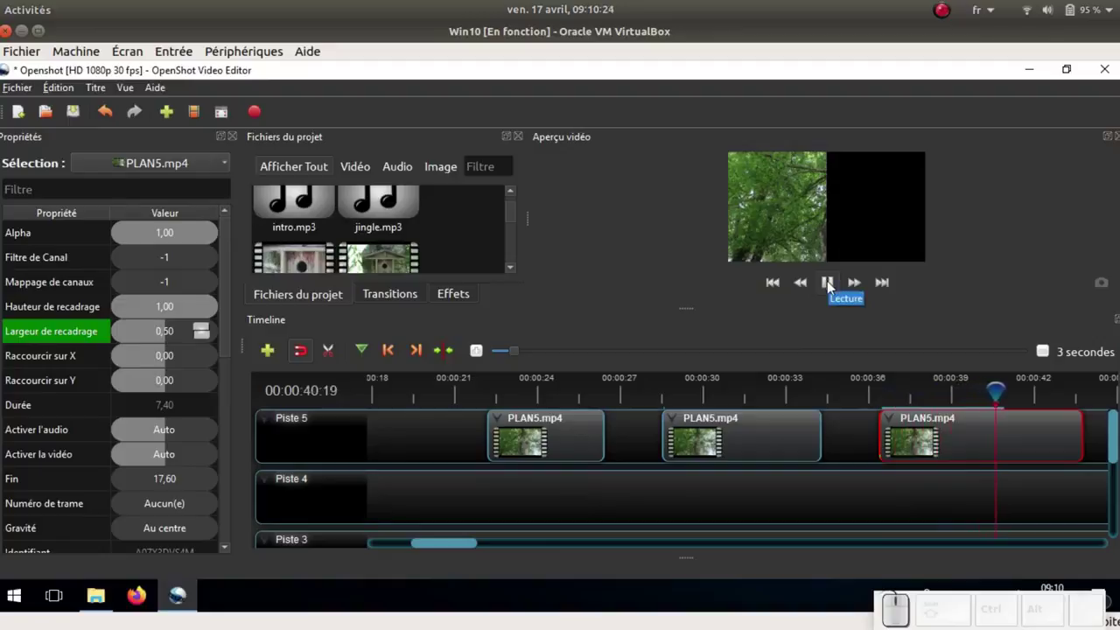
pyautogui.hotkey('ctrl', 's')
pyautogui.click(827, 282)
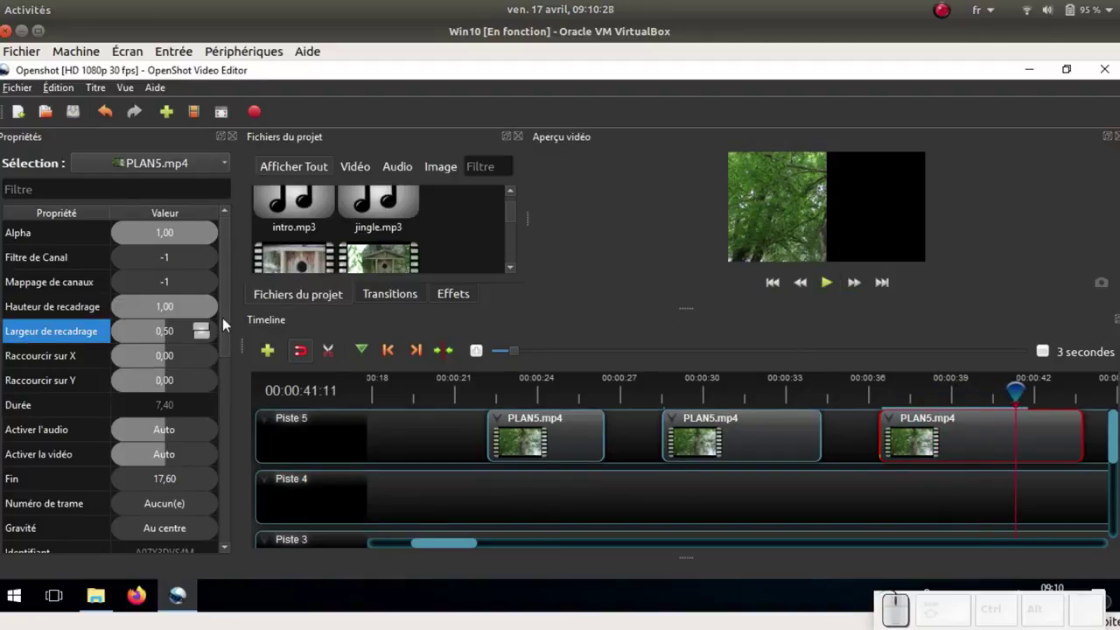
# Set the third PLAN5.mp4 clip's Rotation to 45 at 00:00:41:11
pyautogui.moveTo(222, 317); pyautogui.dragTo(226, 374)
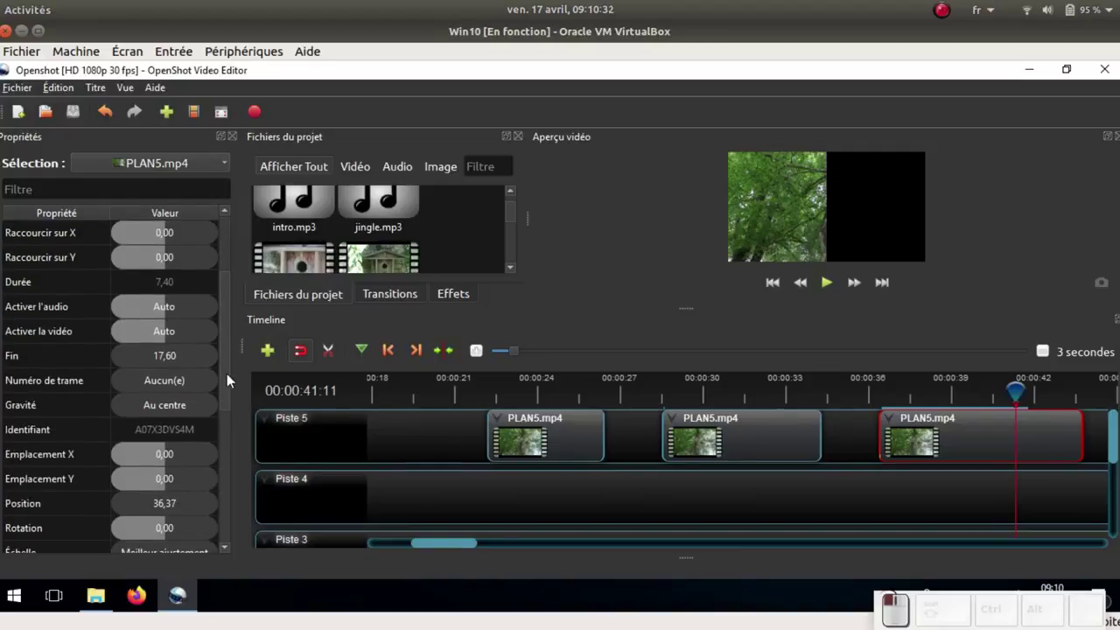
pyautogui.moveTo(226, 373); pyautogui.dragTo(236, 443)
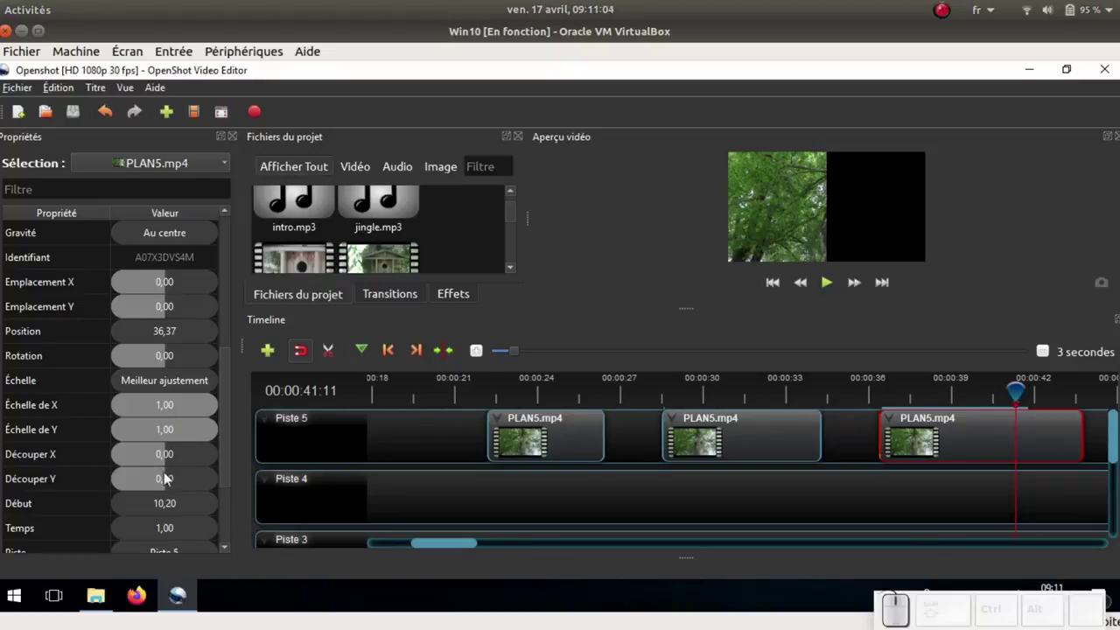
pyautogui.click(226, 359)
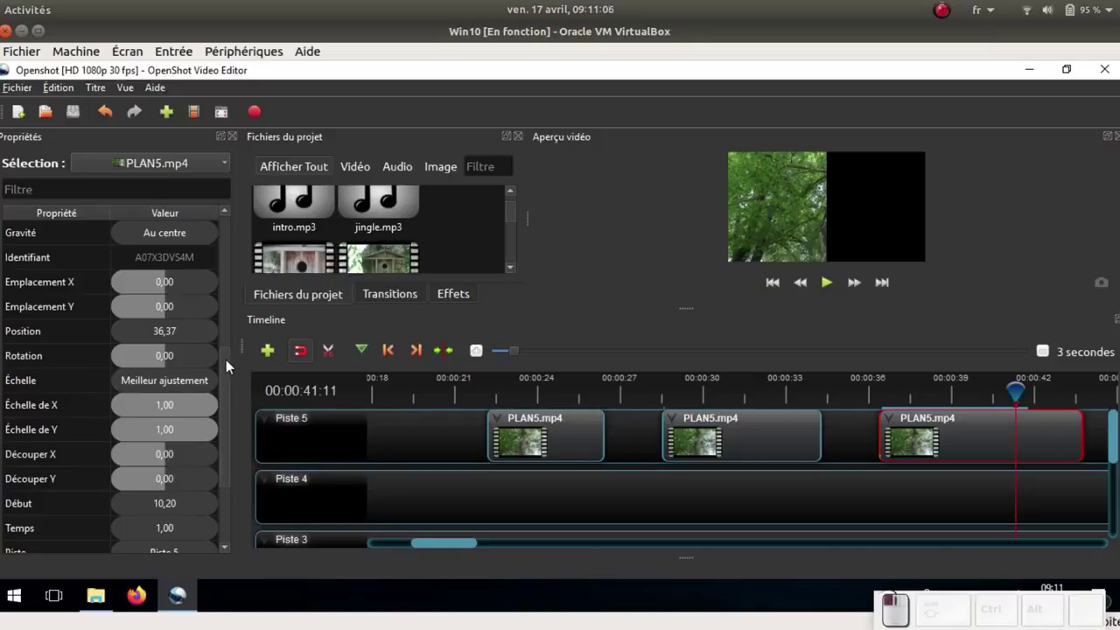
pyautogui.doubleClick(162, 357)
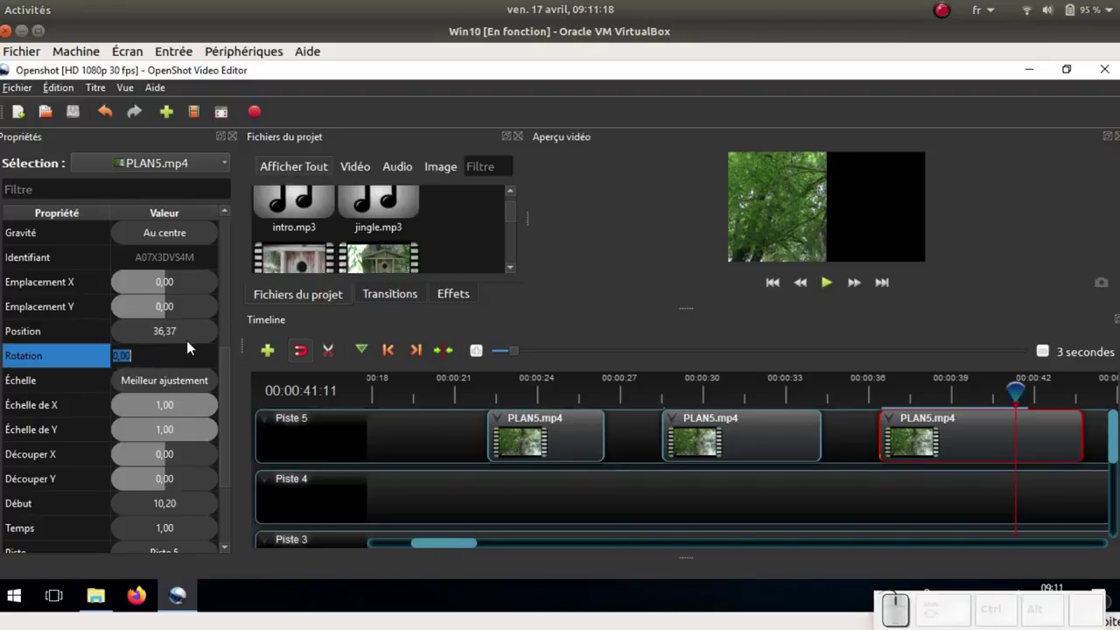
pyautogui.write('45')
pyautogui.press('Return')
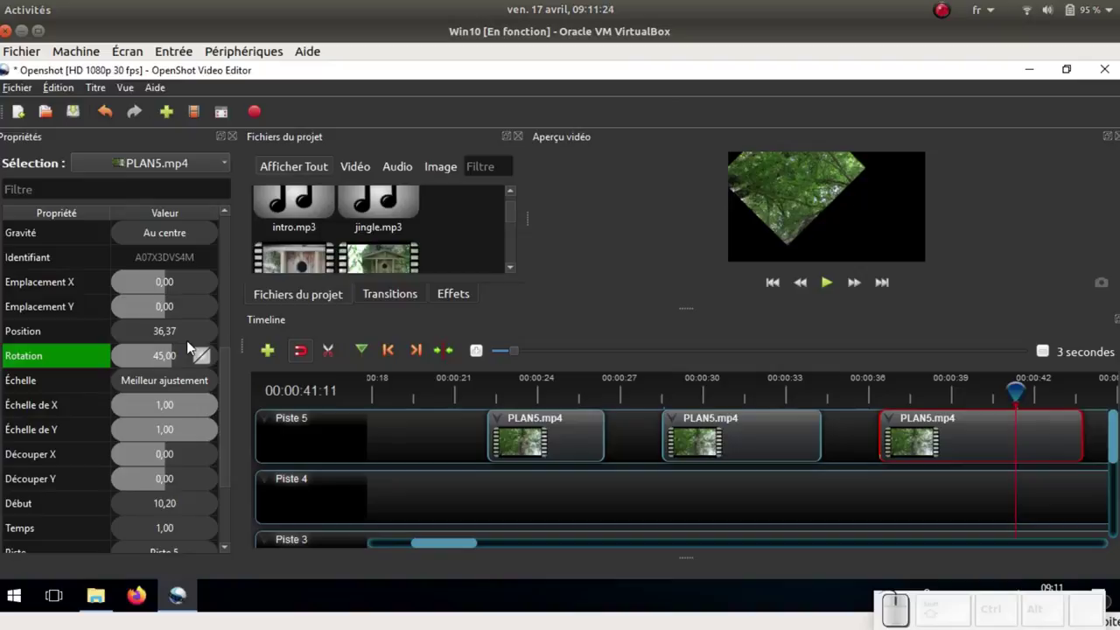
# Review the interpolation options for the Rotation keyframe and the remaining properties of the third PLAN5.mp4 clip
pyautogui.click(200, 360)
pyautogui.rightClick(201, 361)
pyautogui.moveTo(265, 366)
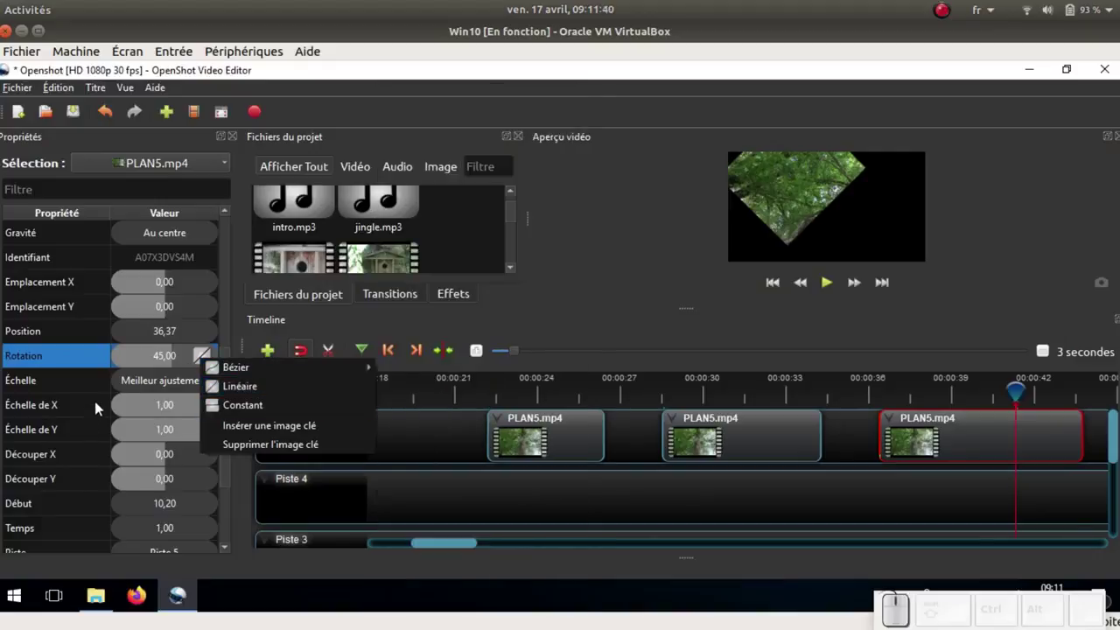
pyautogui.click(94, 401)
pyautogui.scroll(-3, 128, 391)
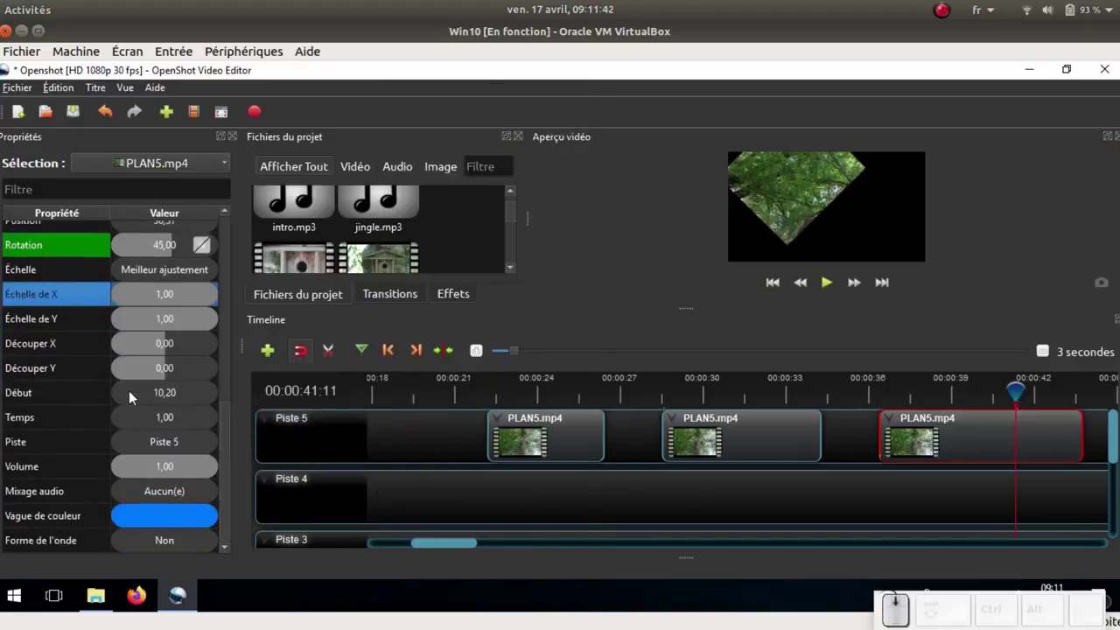